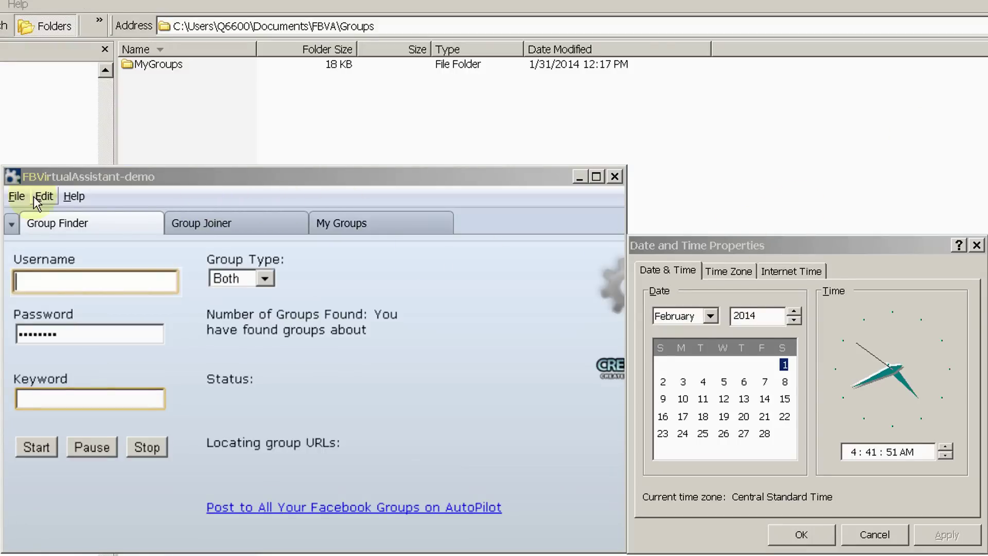
Step: Start a Group Finder search for the keyword "internet marketing"
click(57, 404)
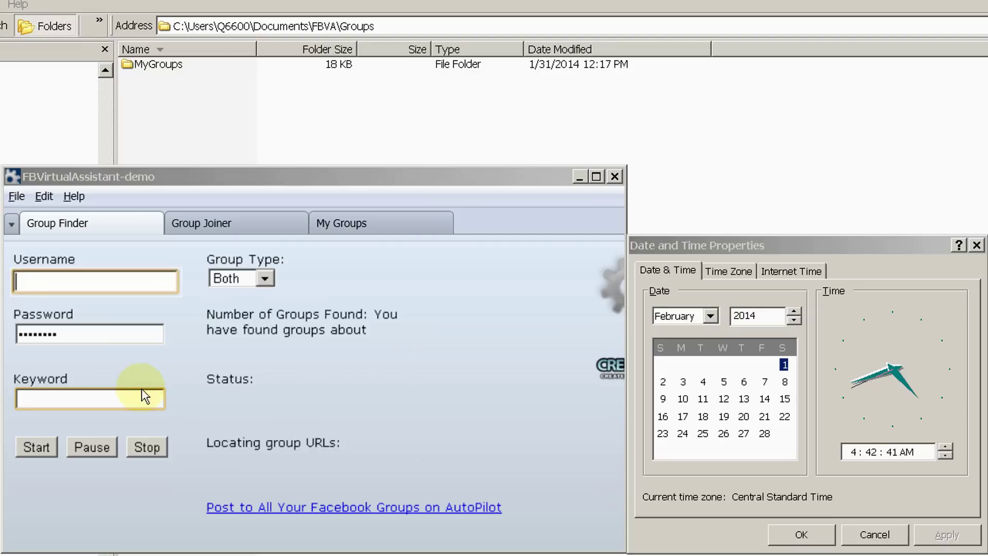
click(130, 399)
text(int)
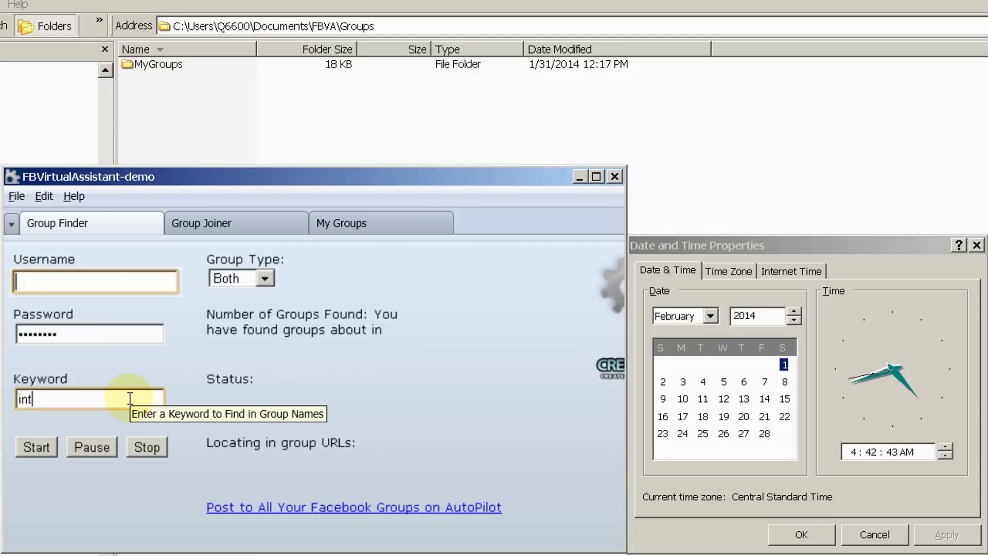
text(ernet marketing)
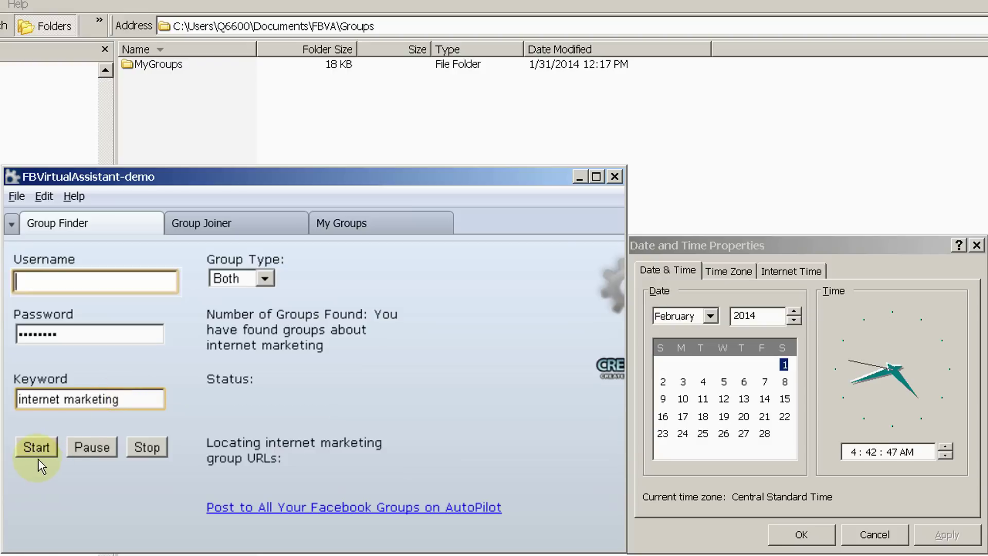
click(41, 442)
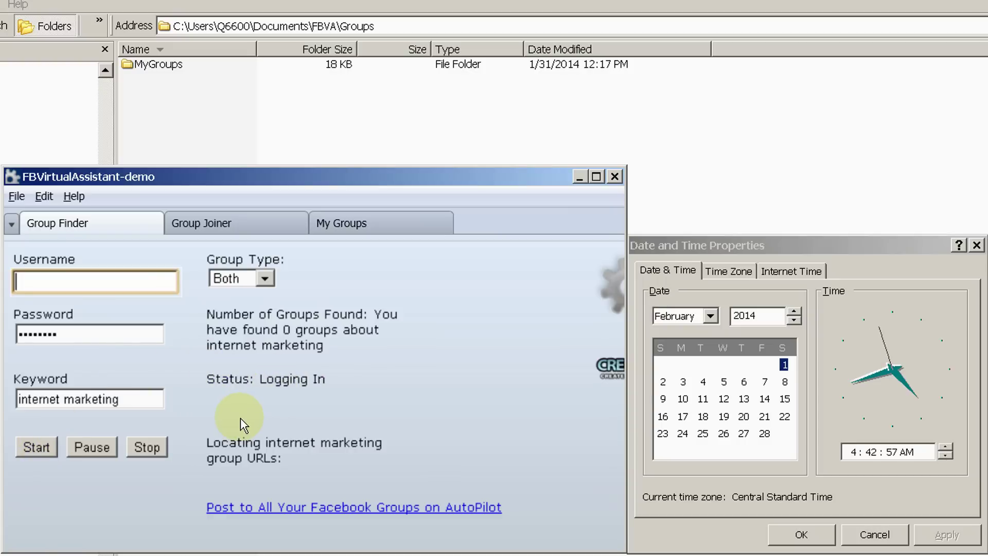
Step: Keep the group type on Both and dismiss the completion messages of the internet marketing search
click(265, 280)
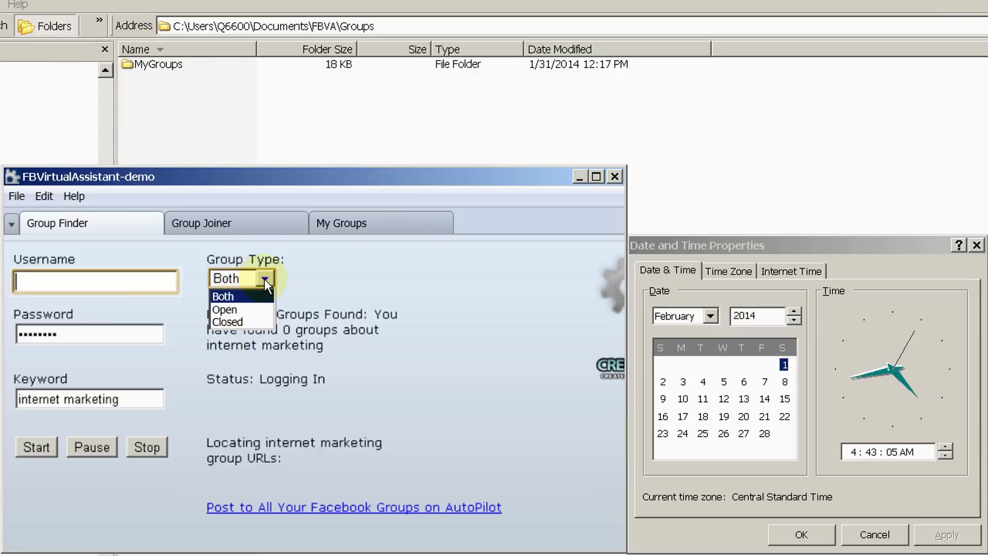
click(248, 294)
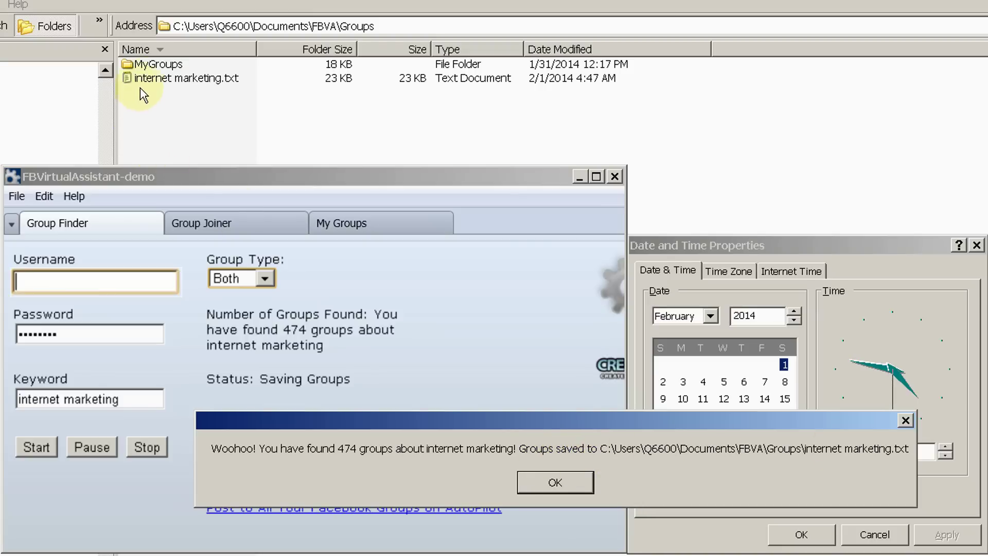
click(541, 482)
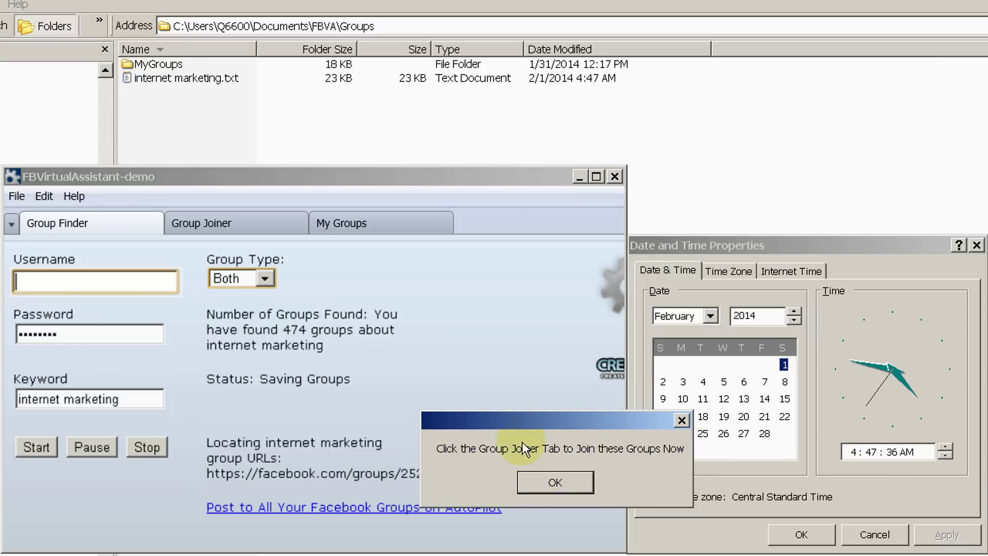
click(544, 477)
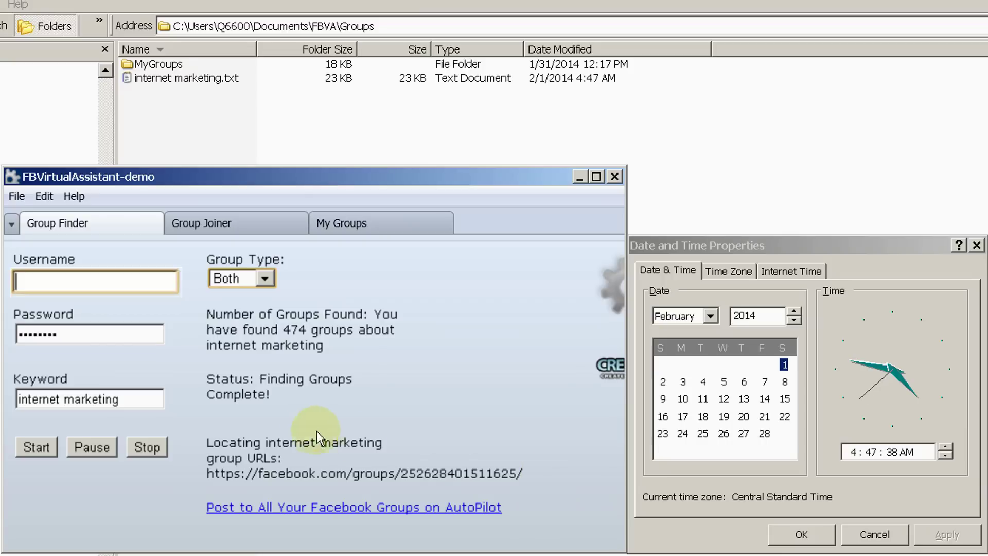
triple_click(154, 399)
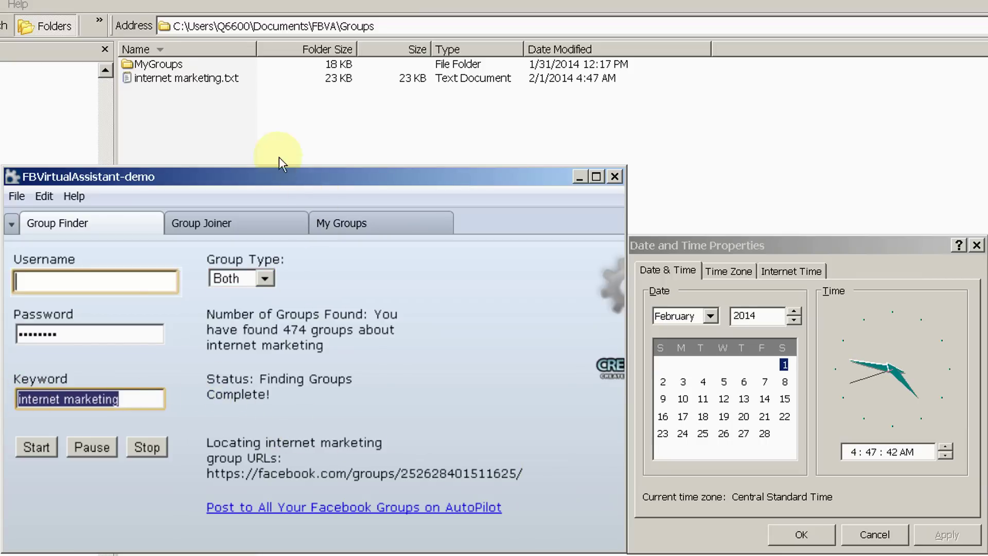
Step: Open internet marketing.txt from the Groups folder, look through the saved group URLs and close the file
right_click(186, 79)
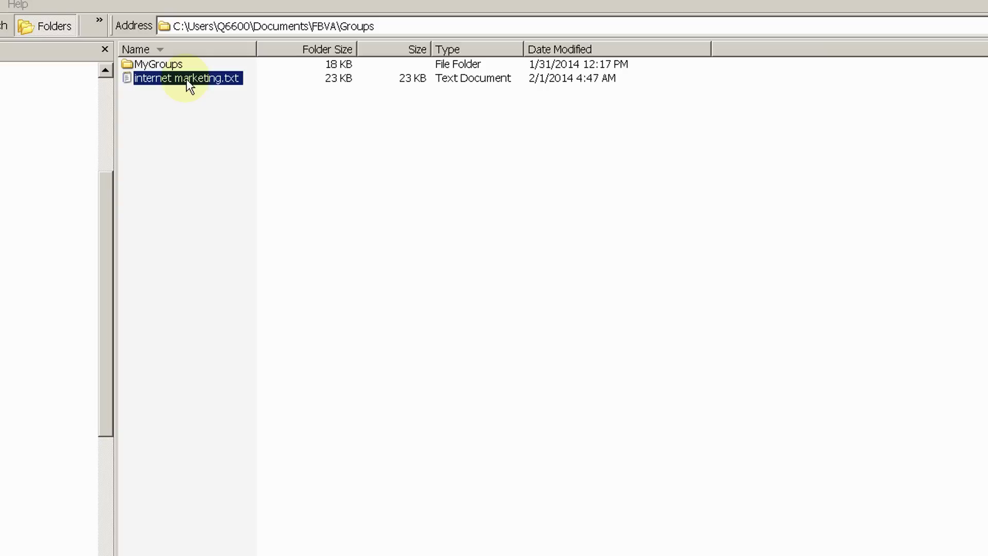
click(144, 85)
double_click(144, 85)
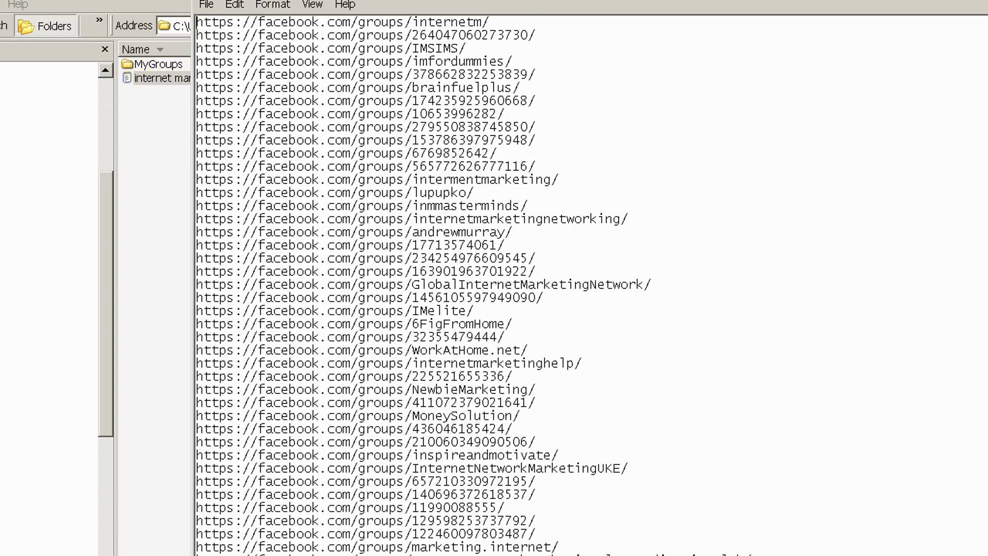
scroll(514, 283, down, 20)
scroll(514, 283, down, 20)
key(alt+F4)
Step: Open internet marketing.txt in the spreadsheet program, check the Text Import preview down to its last row, and accept the default import settings
right_click(203, 81)
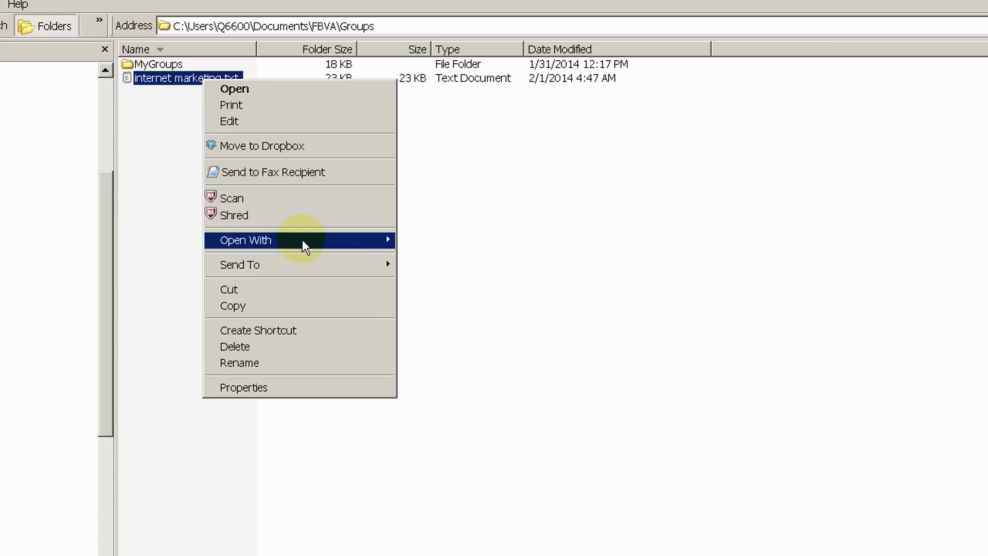
mouse_move(300, 241)
click(433, 196)
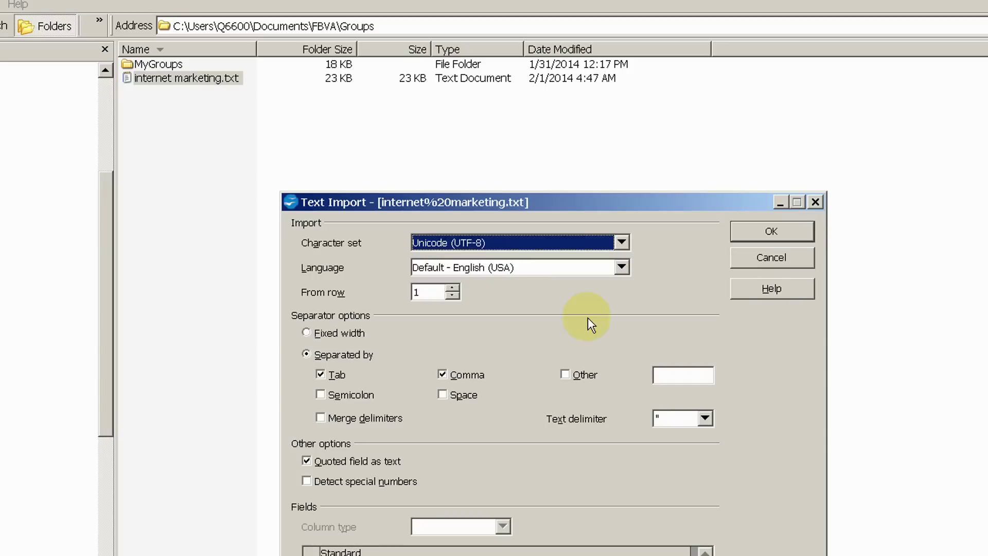
drag(598, 198, 323, 78)
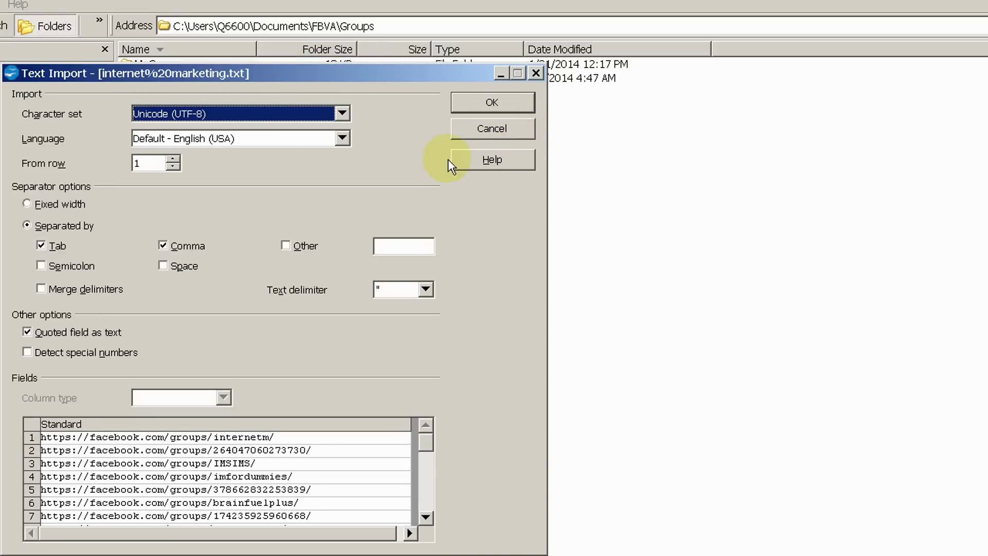
drag(425, 450, 319, 538)
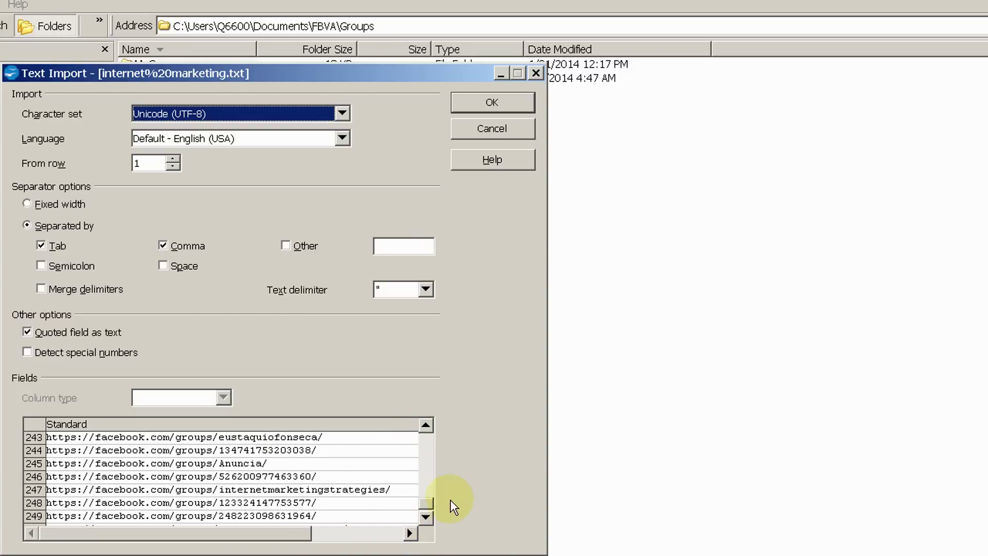
drag(428, 503, 428, 555)
drag(421, 504, 424, 555)
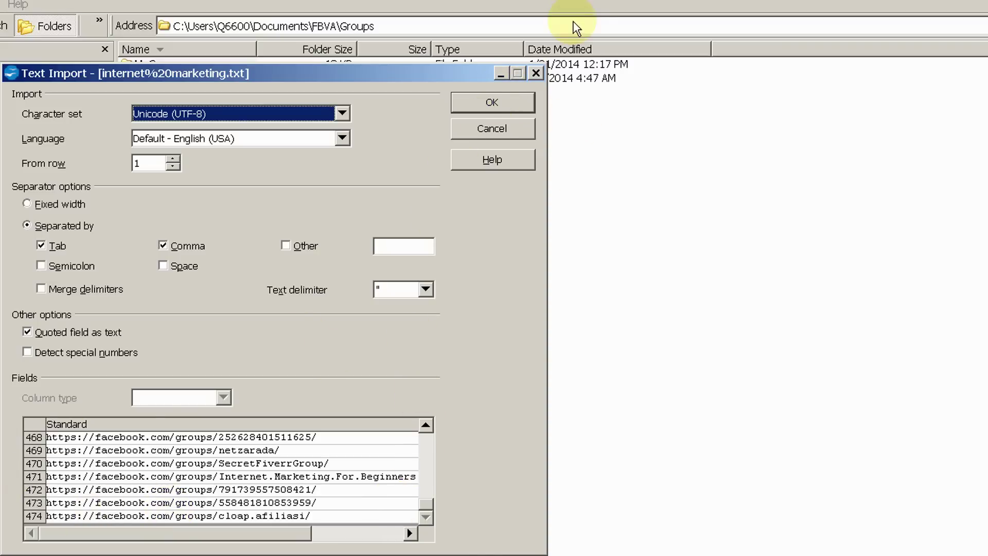
click(483, 104)
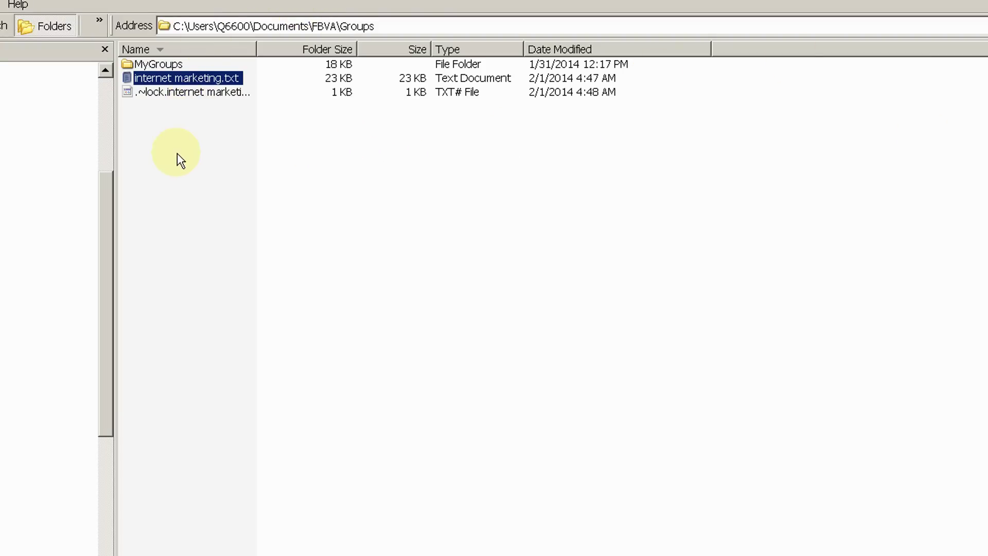
Step: Switch back to FBVirtualAssistant and start a group search for the keyword "affiliate marketing"
key(alt+Tab)
key(alt+Tab)
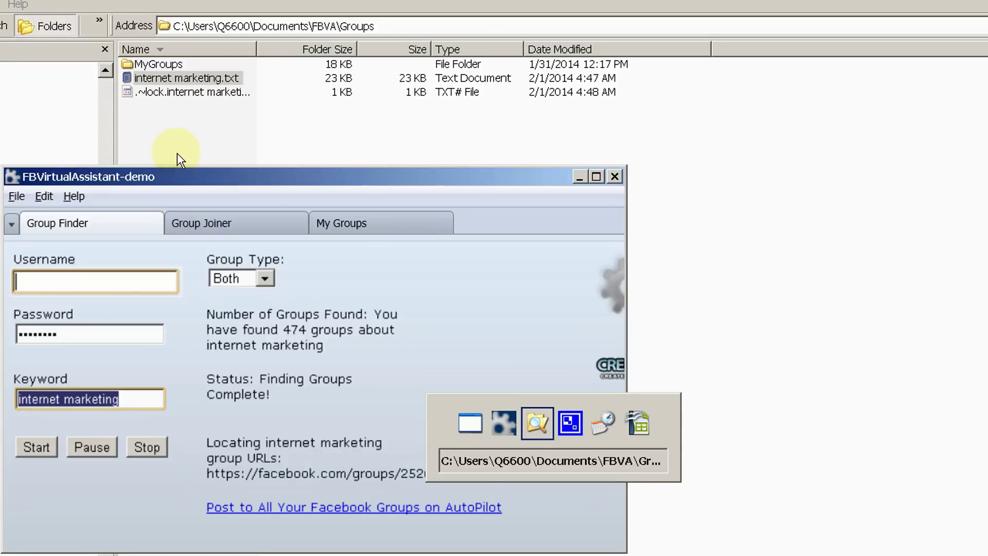
key(alt+Tab)
key(alt+Tab)
key(alt+Tab)
key(alt+Tab)
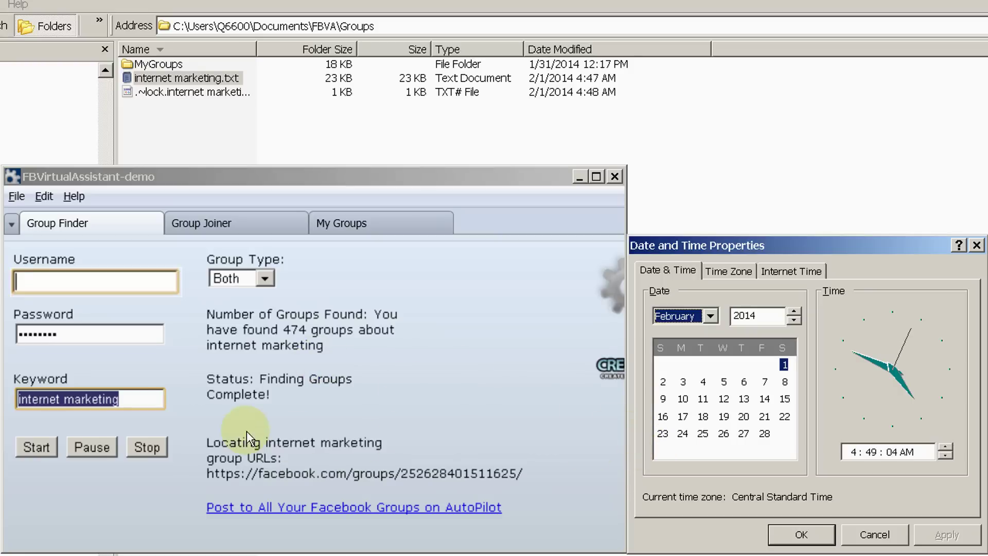
click(150, 397)
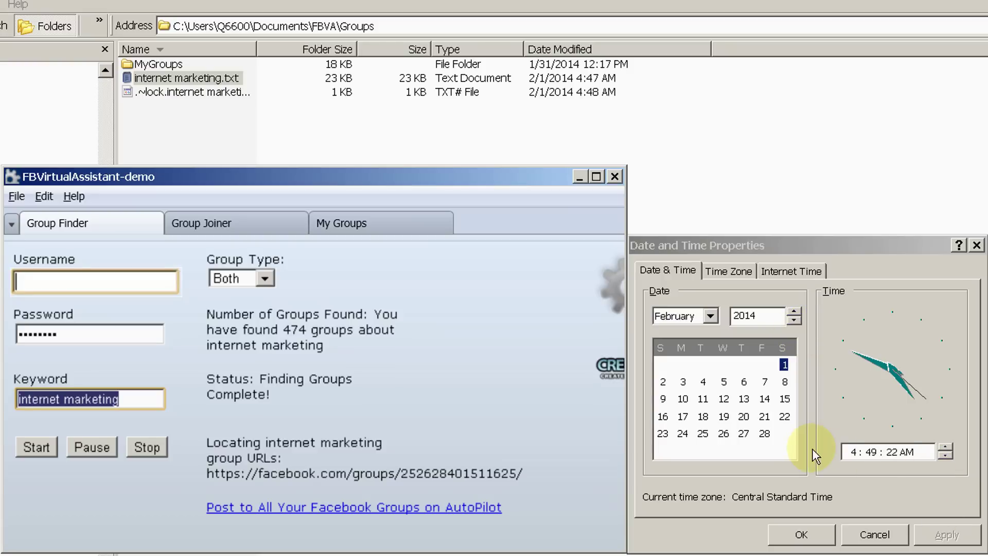
text(a)
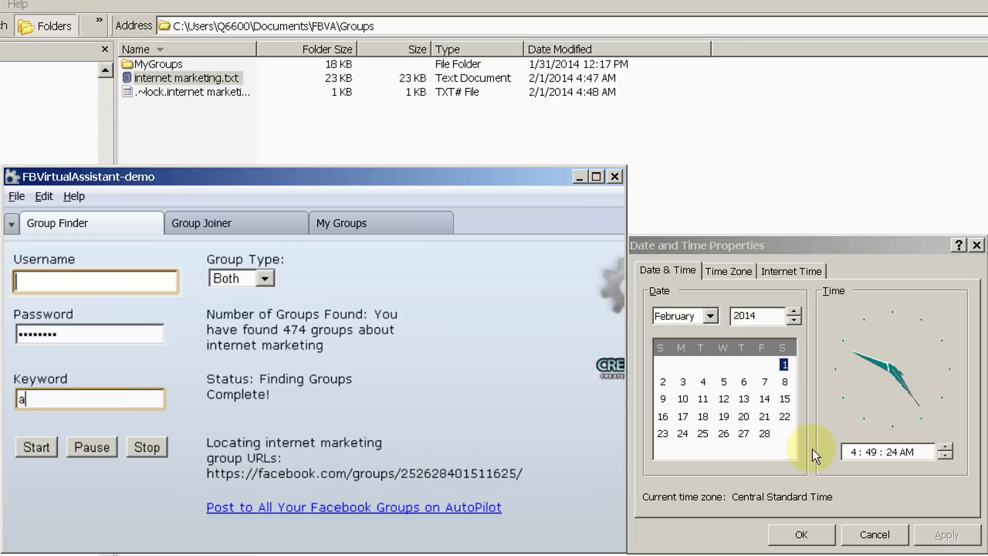
text(ffiliate marketing)
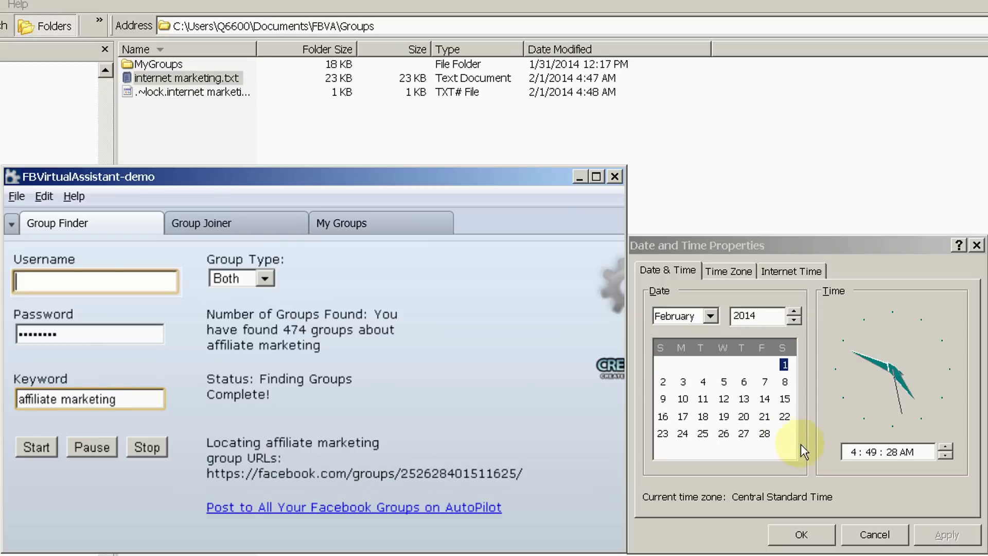
click(37, 447)
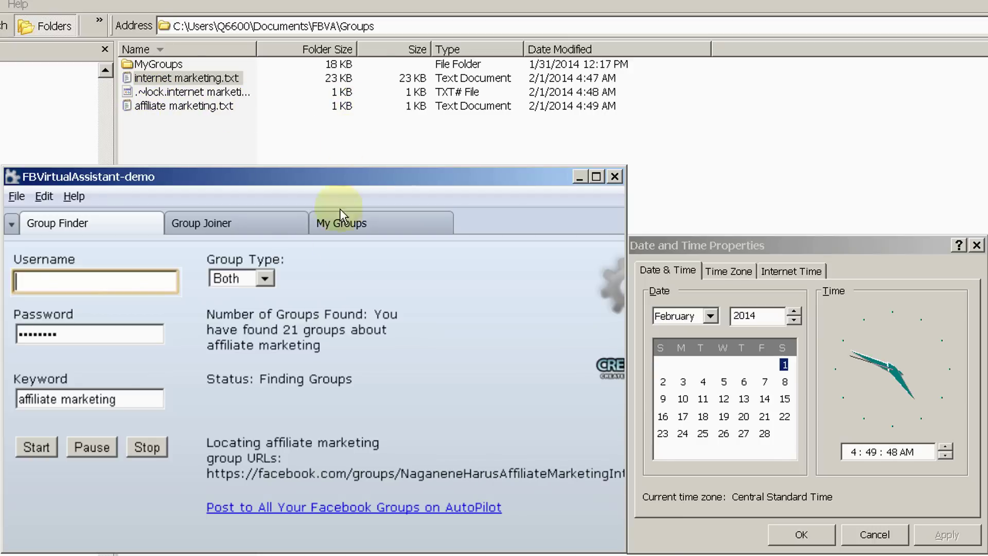
Step: Check the other open windows and dismiss the completion messages of the affiliate marketing search
key(alt+Tab)
key(alt+Tab)
key(alt+Tab)
key(alt+Tab)
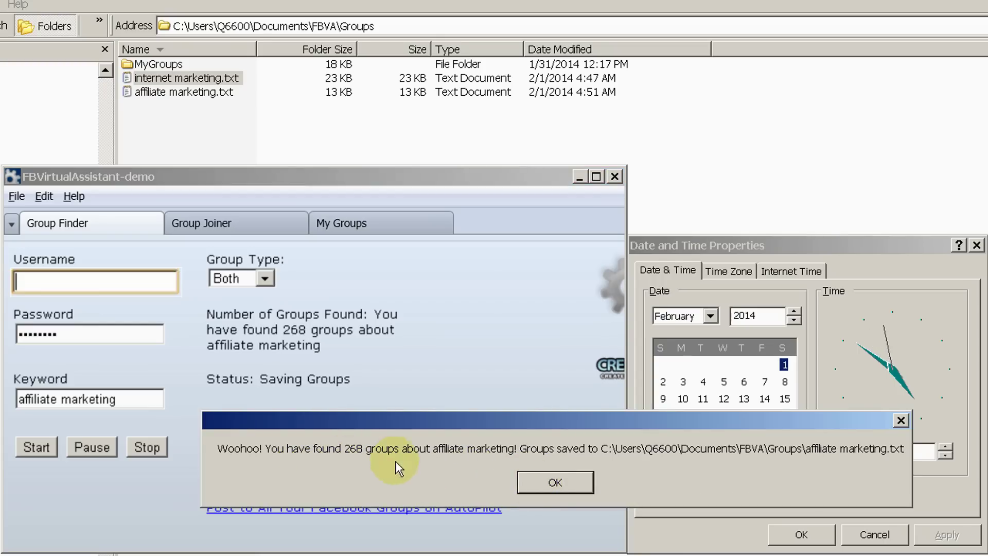
click(545, 484)
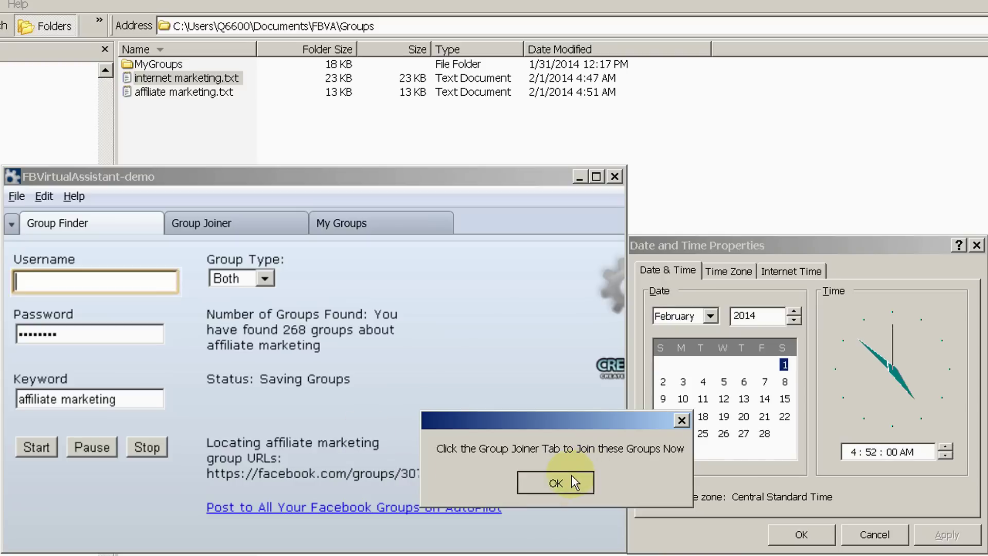
click(571, 476)
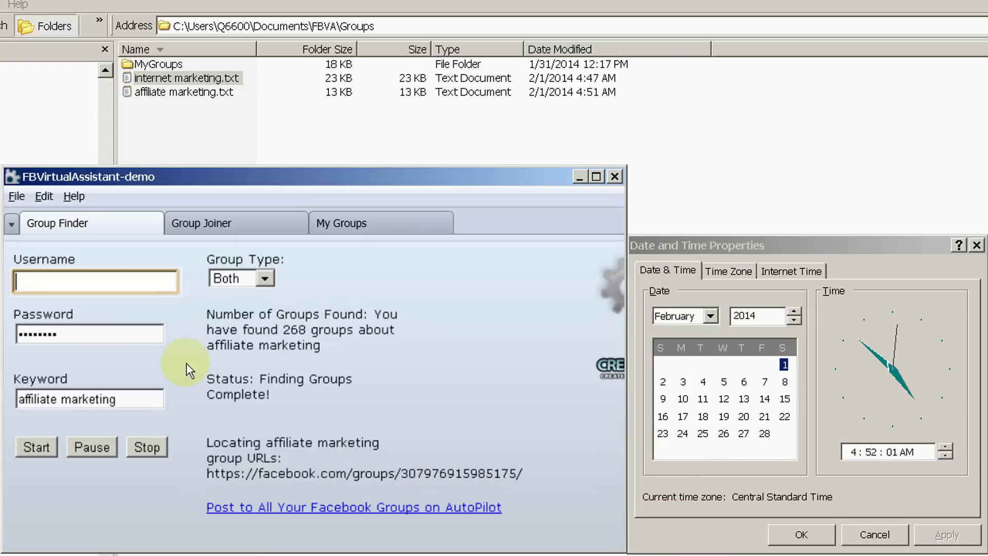
Step: Run a group search for the keyword "weight loss" and dismiss its completion messages
triple_click(139, 402)
key(BackSpace)
text(weight loss)
click(36, 447)
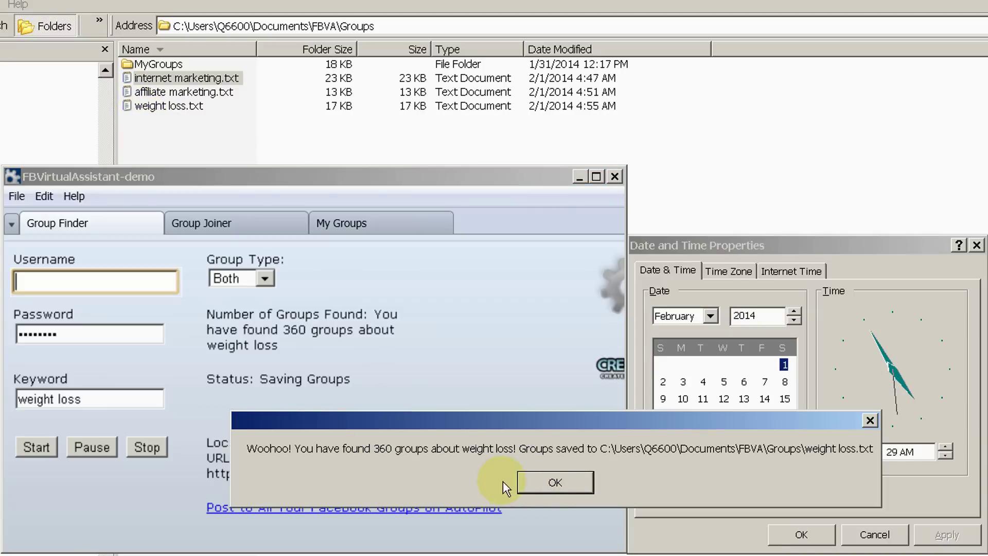
click(544, 480)
click(551, 488)
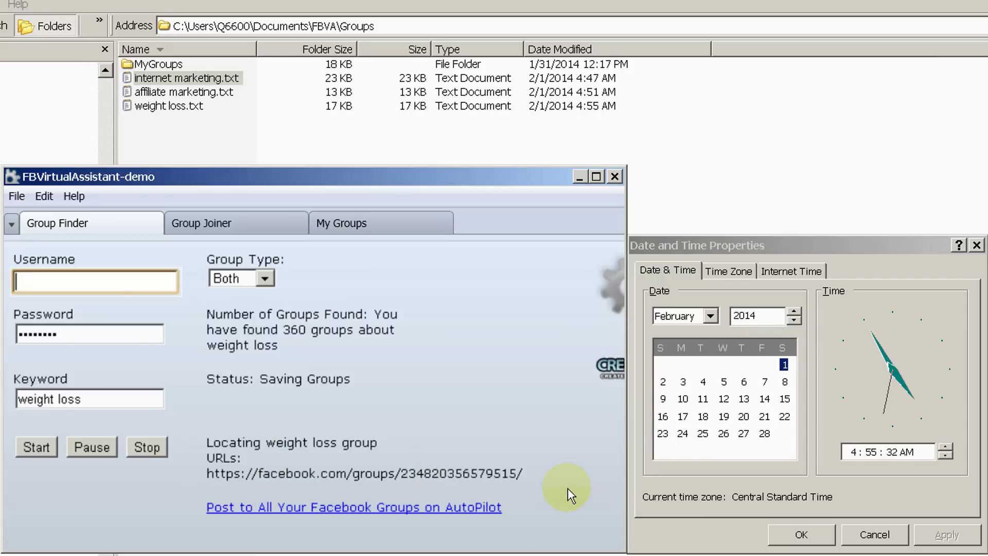
Step: Run group searches for the keywords "golf" and "make money", dismissing the completion messages of each
drag(157, 401, 19, 400)
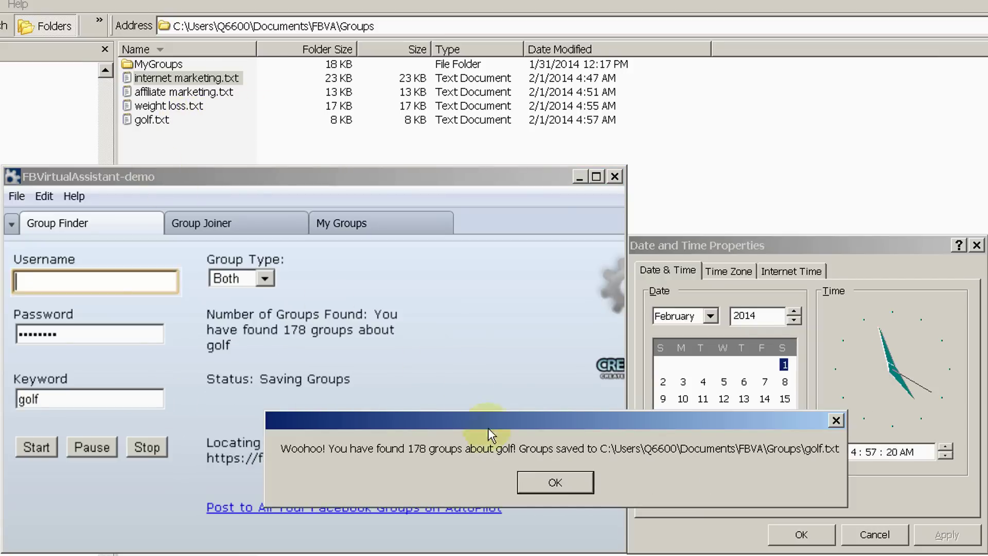
click(544, 485)
click(545, 485)
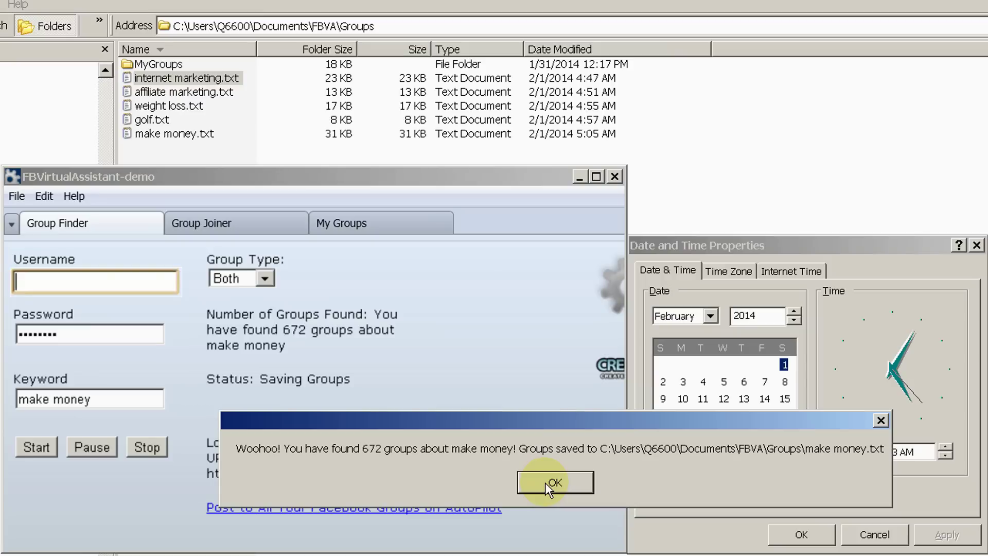
click(548, 486)
click(553, 482)
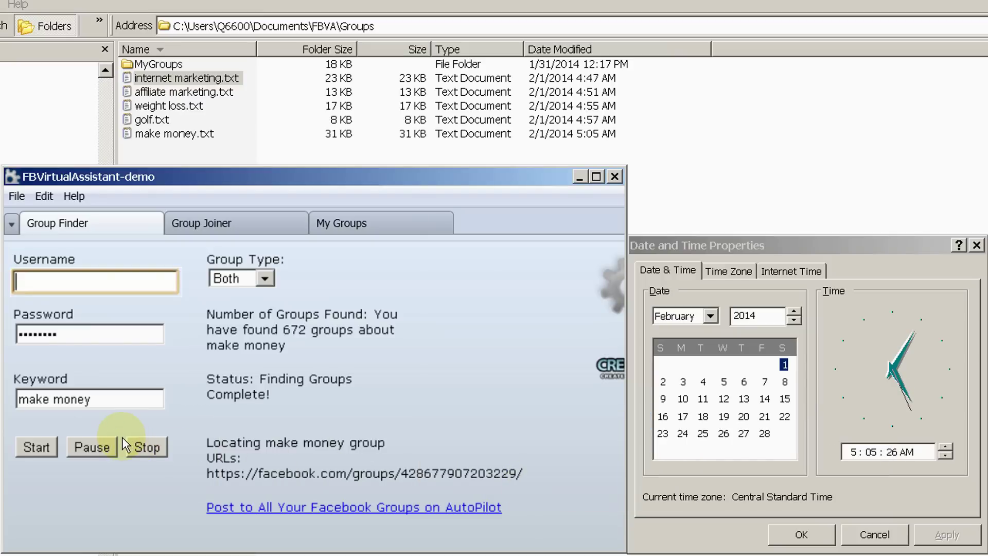
Step: Replace the keyword with "forex" and start the group search
drag(124, 398, 3, 399)
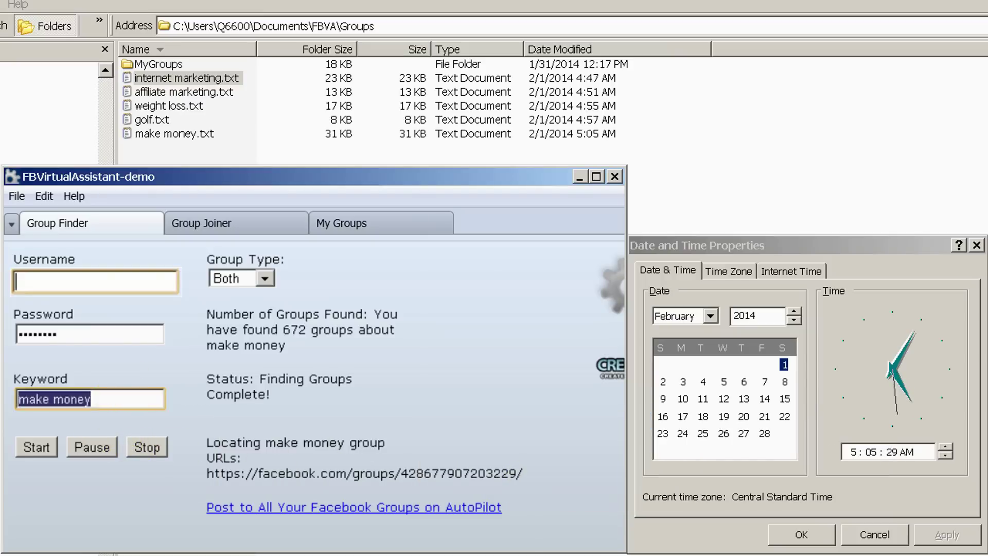
text(f)
key(BackSpace)
click(66, 482)
click(65, 398)
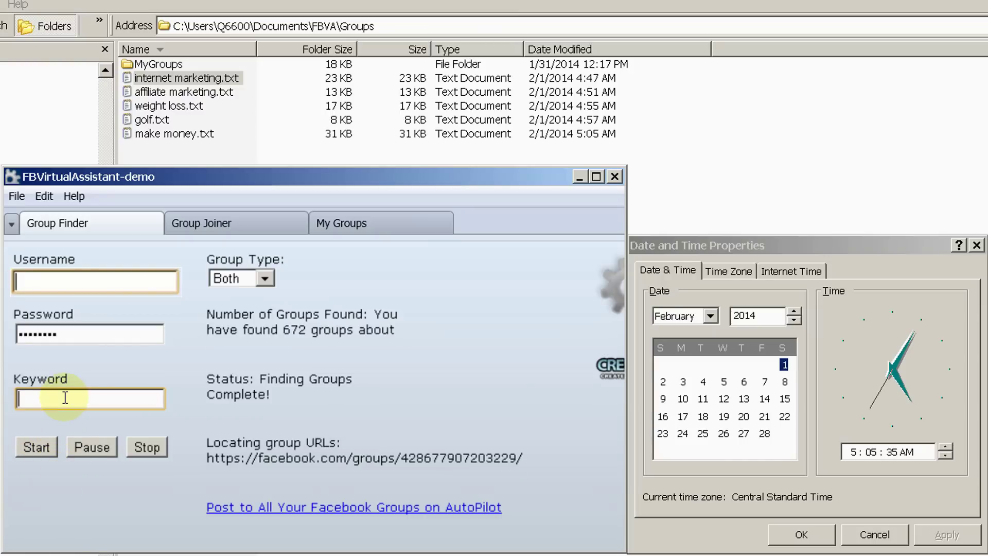
text(forex)
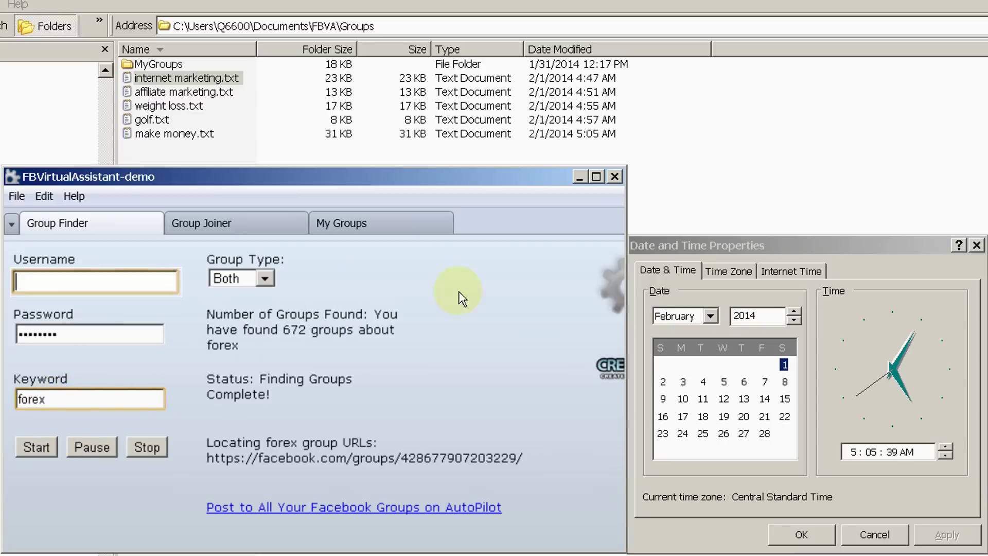
click(47, 439)
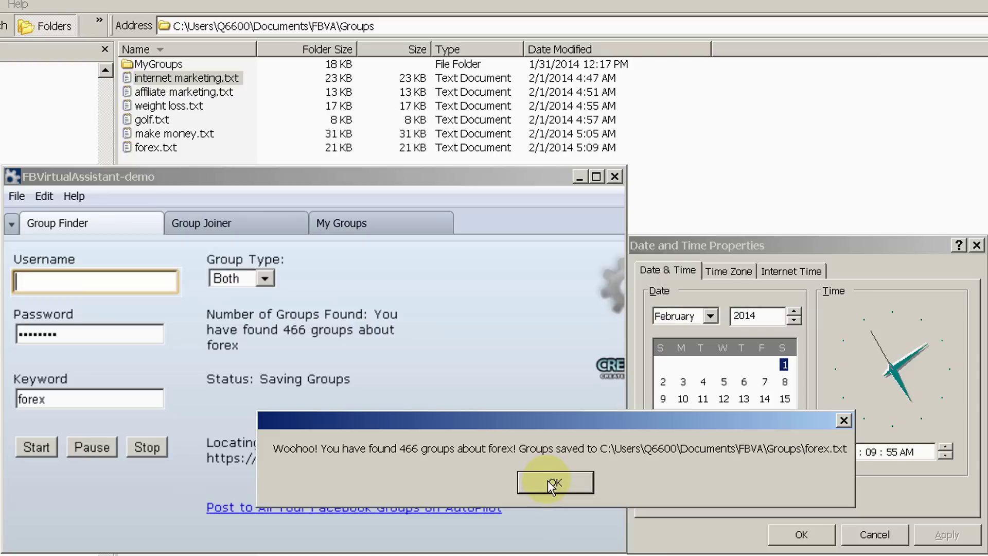
Step: Dismiss the completion messages of the forex search, replace the keyword with "mlm" and start the group search
click(547, 480)
click(548, 479)
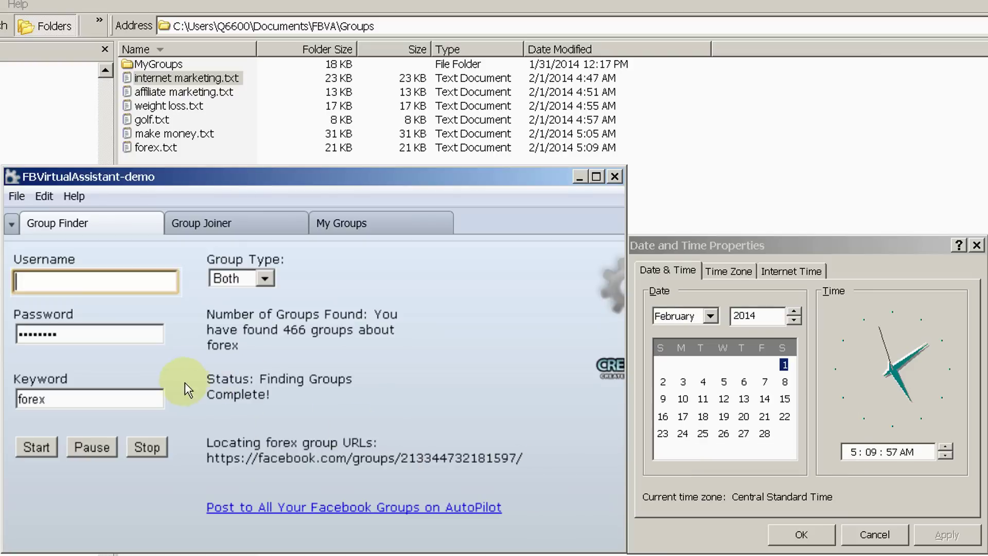
double_click(152, 399)
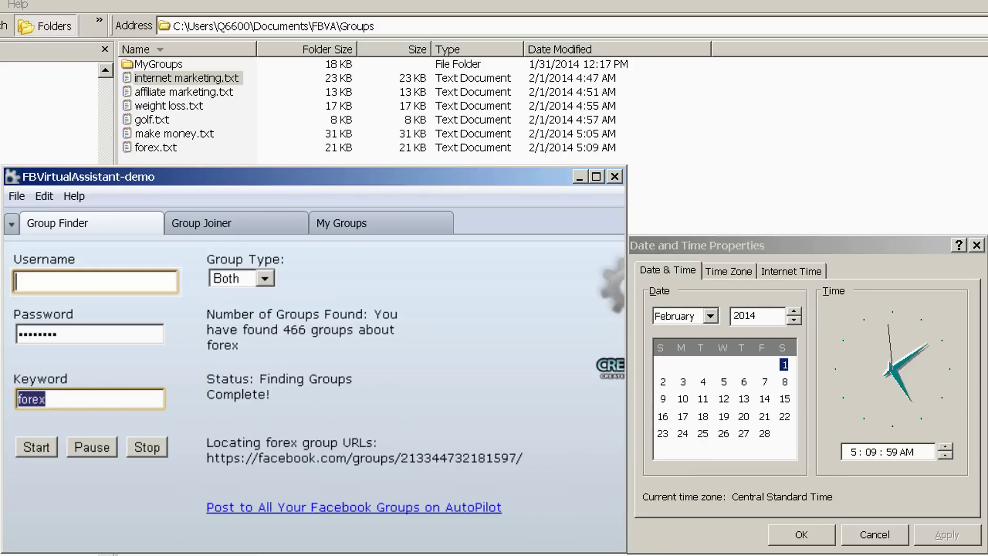
text(mlm)
click(29, 444)
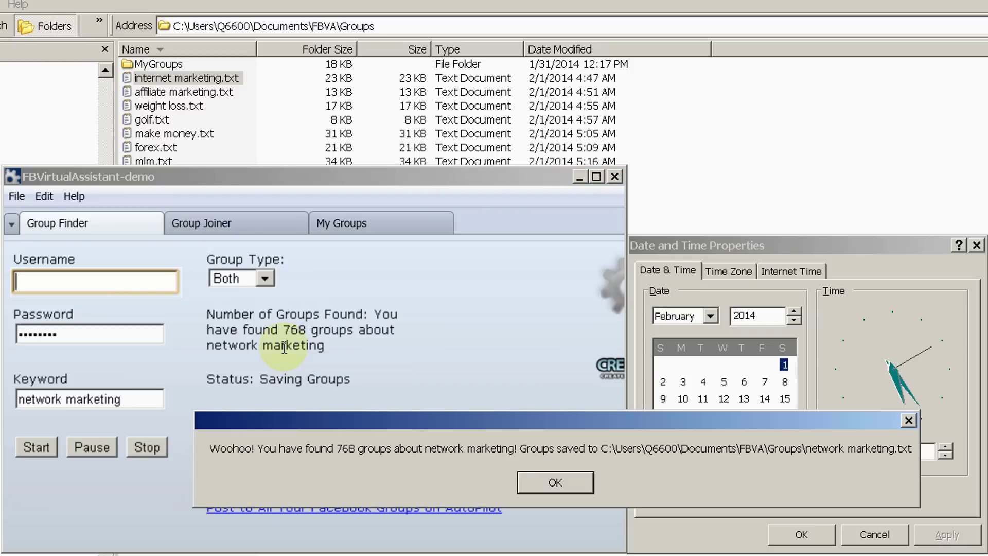
Step: Dismiss the completion messages of the network marketing search, replace the keyword with "dating" and start the group search
click(545, 483)
click(545, 484)
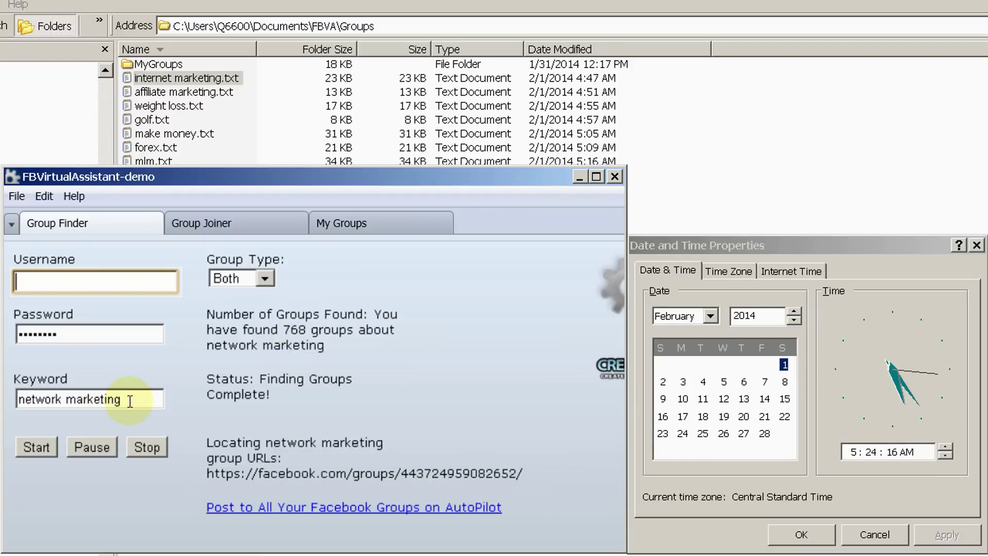
drag(130, 401, 2, 362)
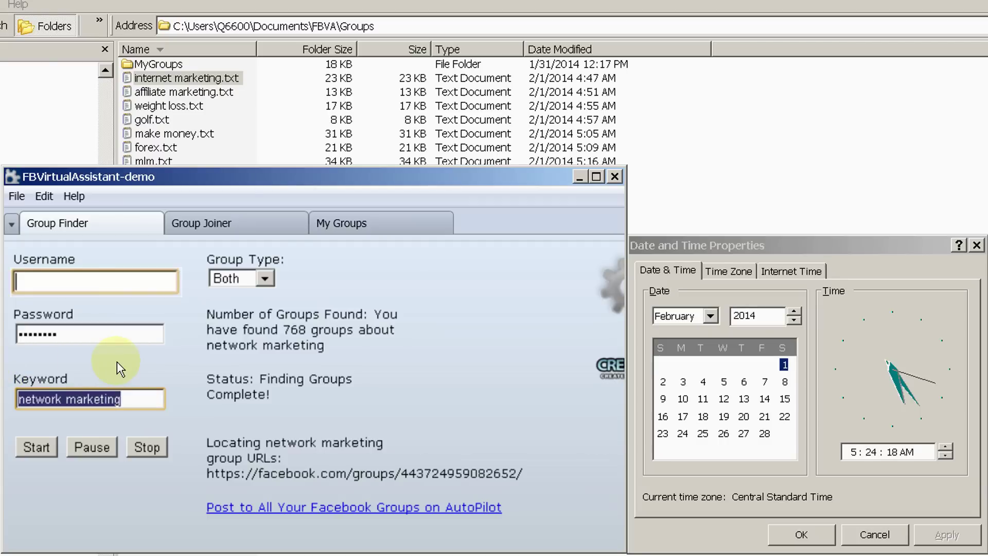
text(dating)
click(40, 452)
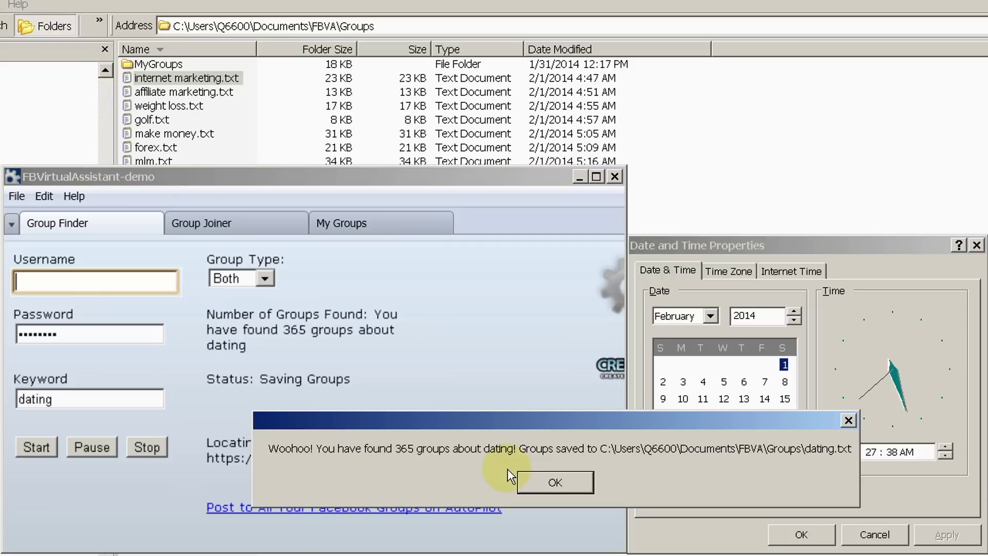
Step: Dismiss the completion messages of the dating search and clear the keyword
click(549, 479)
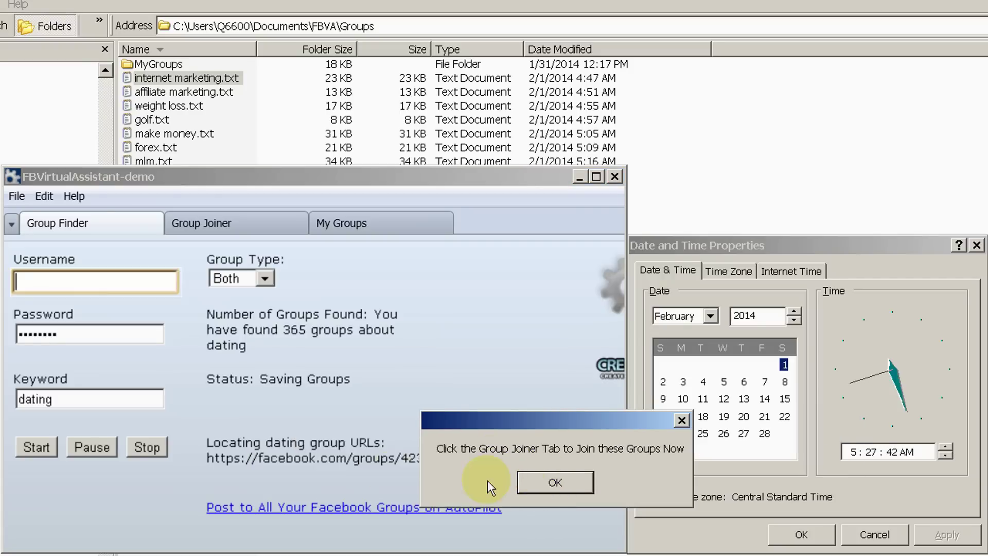
click(555, 482)
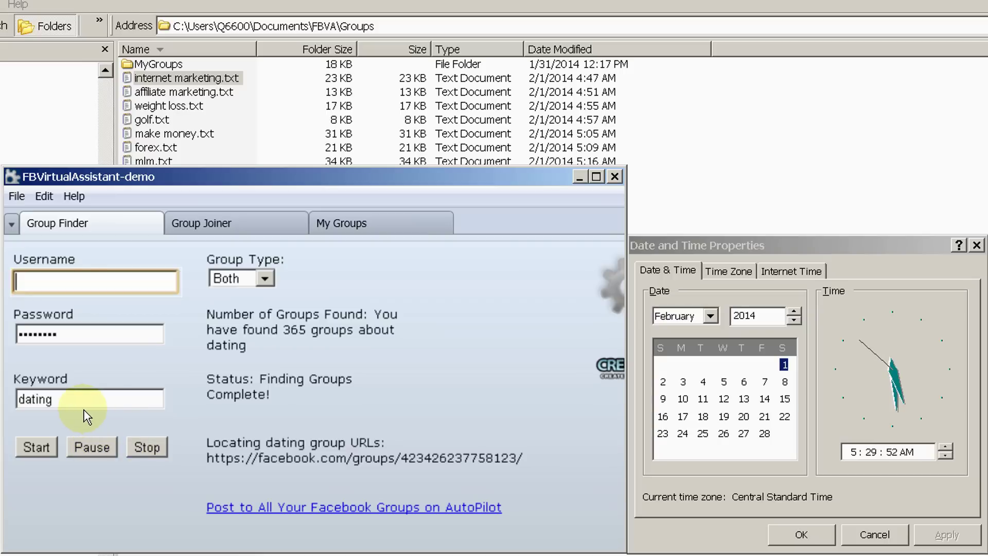
drag(84, 401, 18, 427)
key(End)
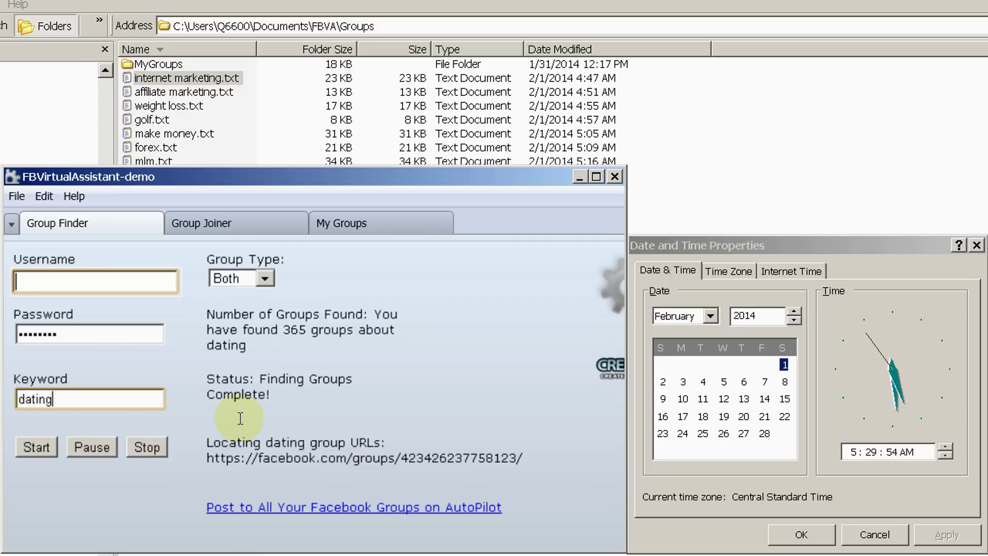
text(d)
key(BackSpace)
key(BackSpace)
key(BackSpace)
key(BackSpace)
key(BackSpace)
key(BackSpace)
key(BackSpace)
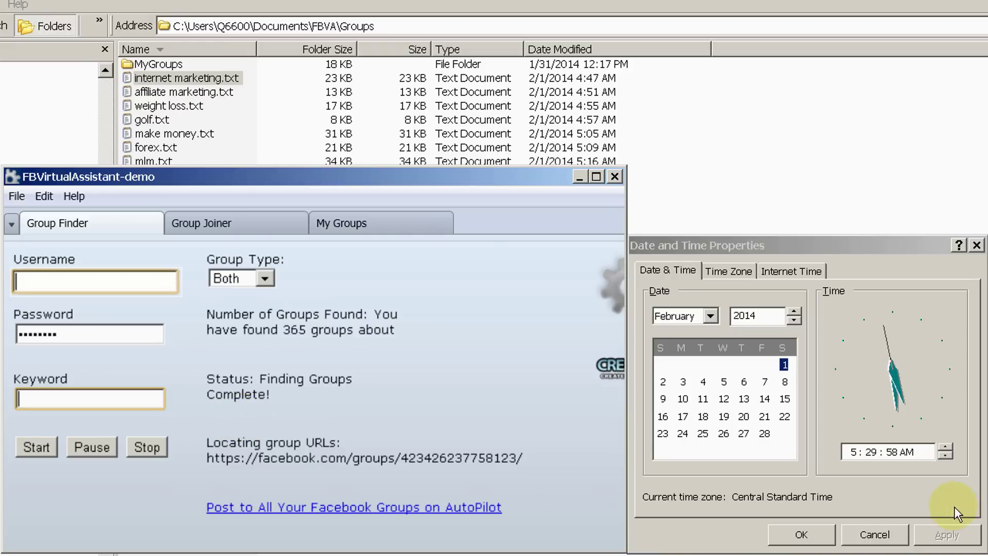
Step: Run a group search for the keyword "dog training" and dismiss its completion messages
text(dog )
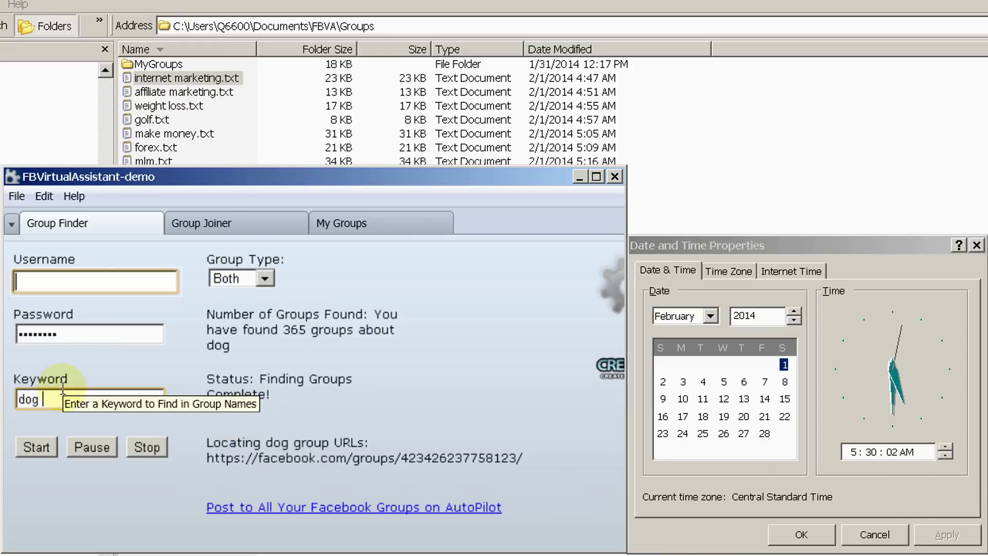
text(t)
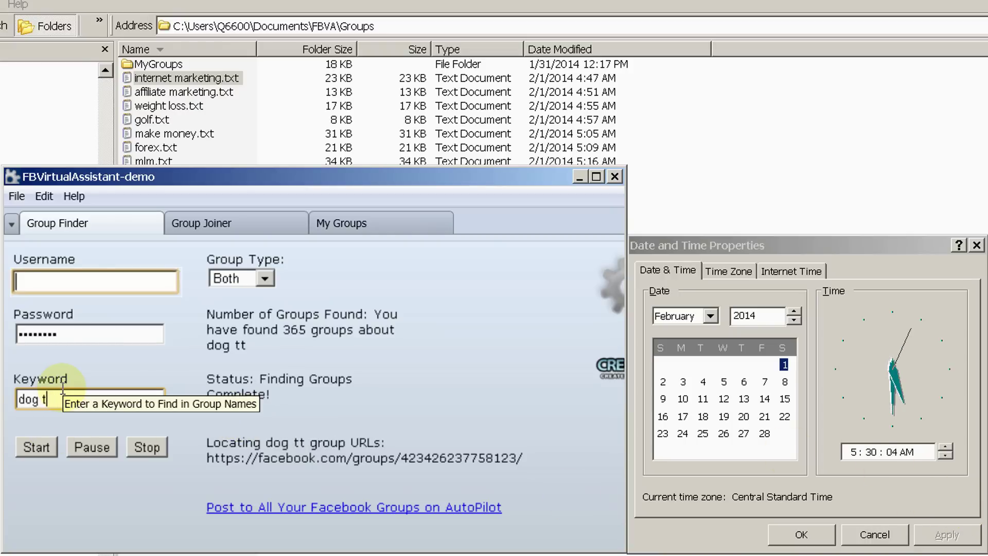
text(tra)
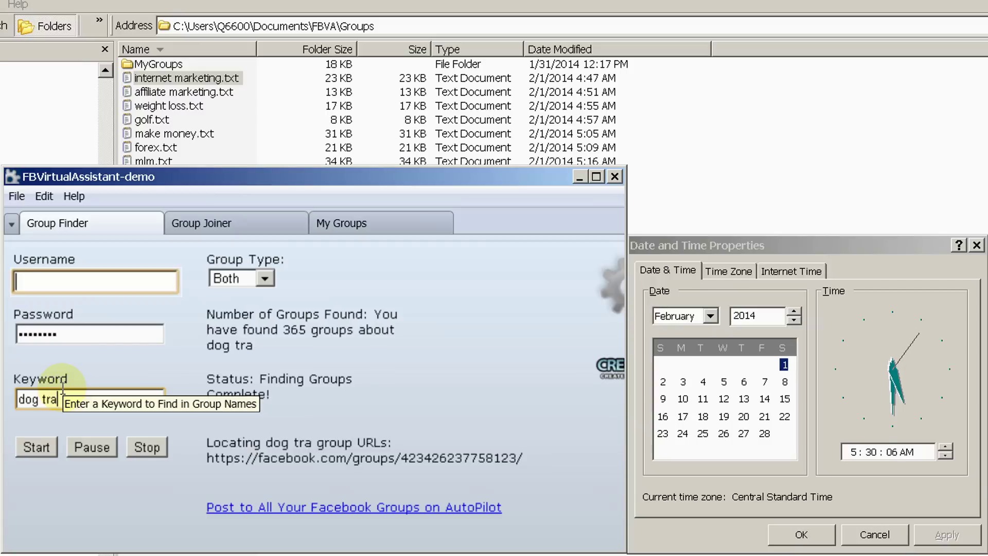
text(i)
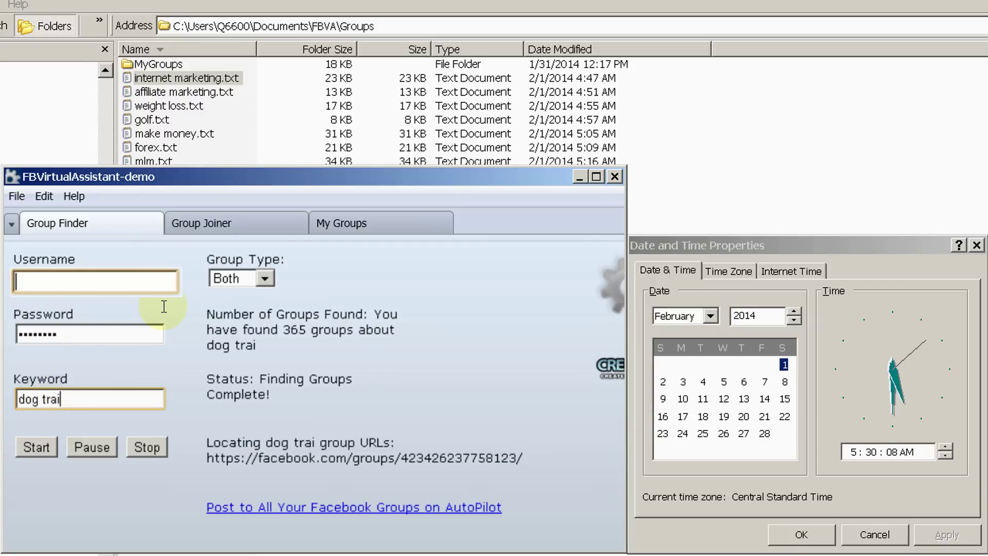
text(ning)
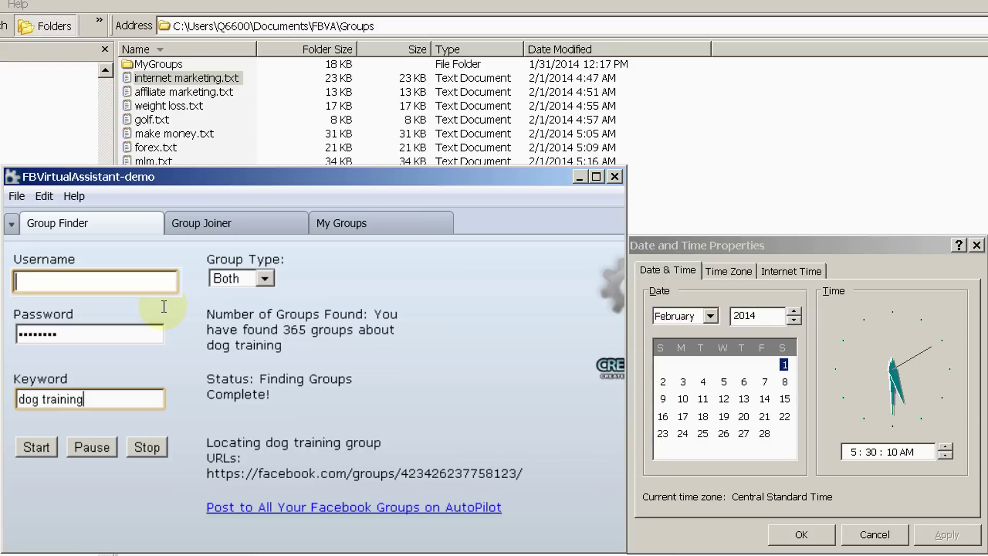
click(36, 447)
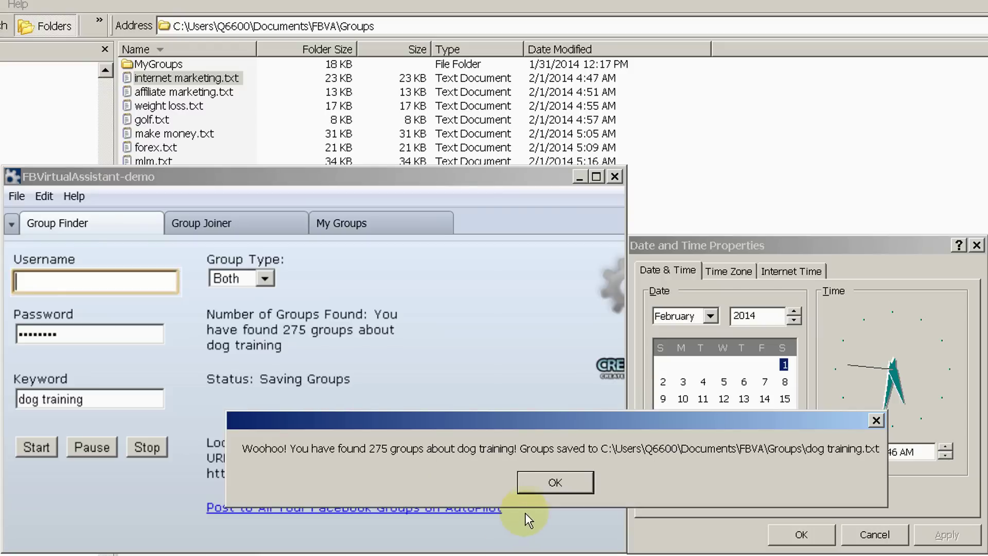
click(538, 480)
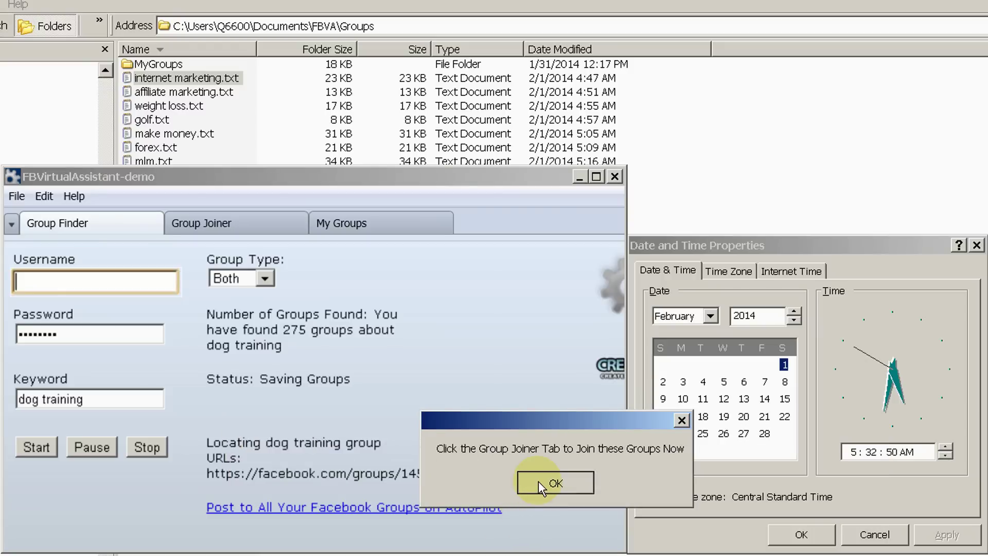
click(538, 480)
Step: Check the saved keyword text files in the Groups folder and the system clock
click(266, 2)
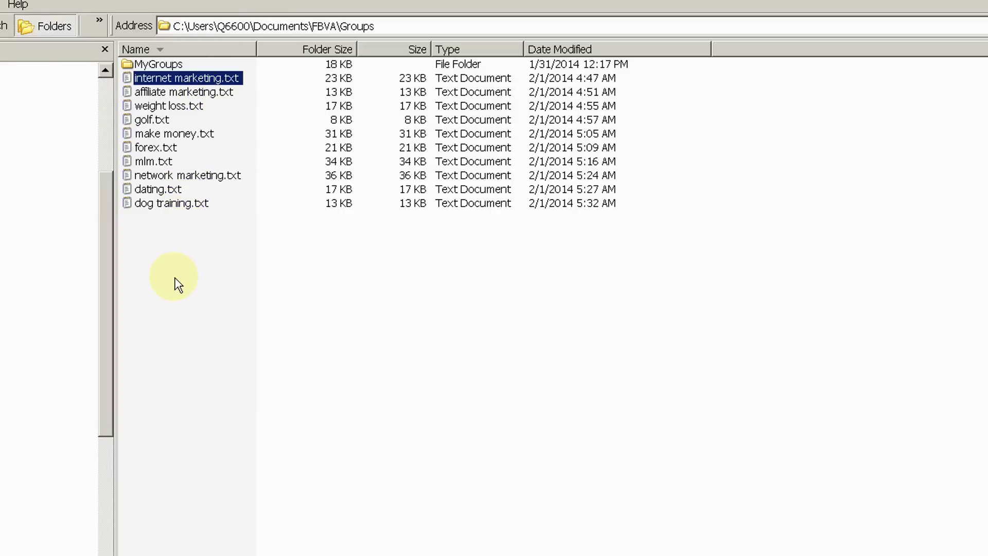
key(alt+Tab)
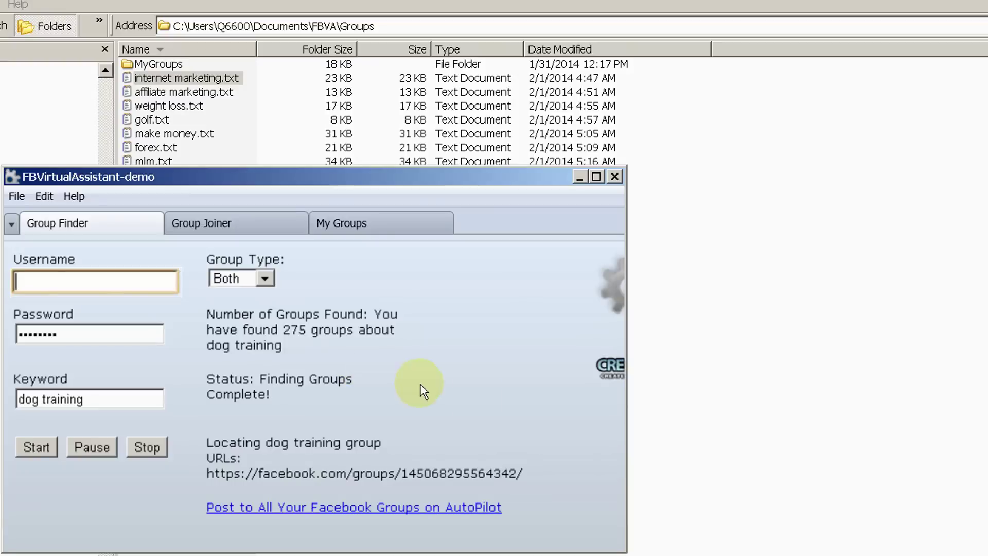
key(alt+Tab)
key(alt+Tab)
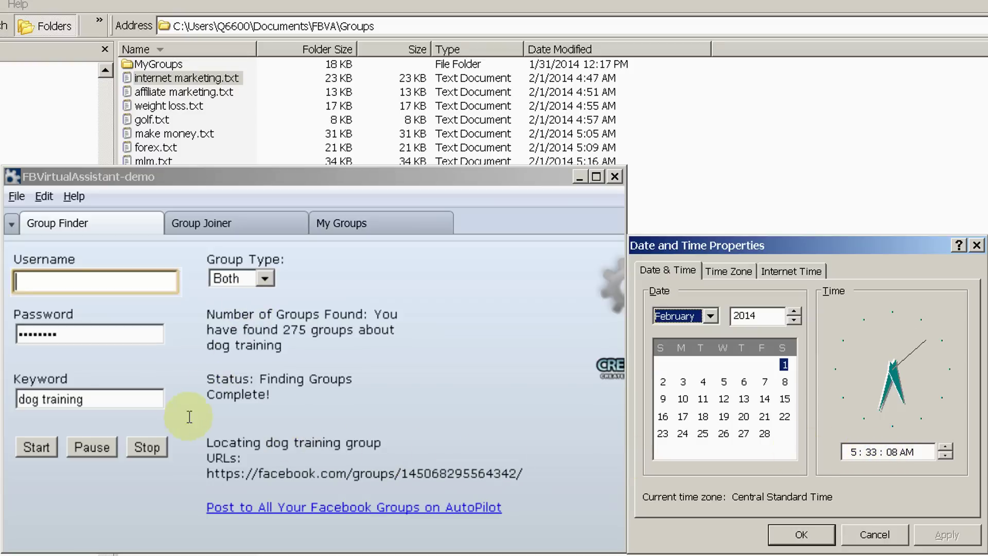
key(alt+Tab)
key(alt+Tab)
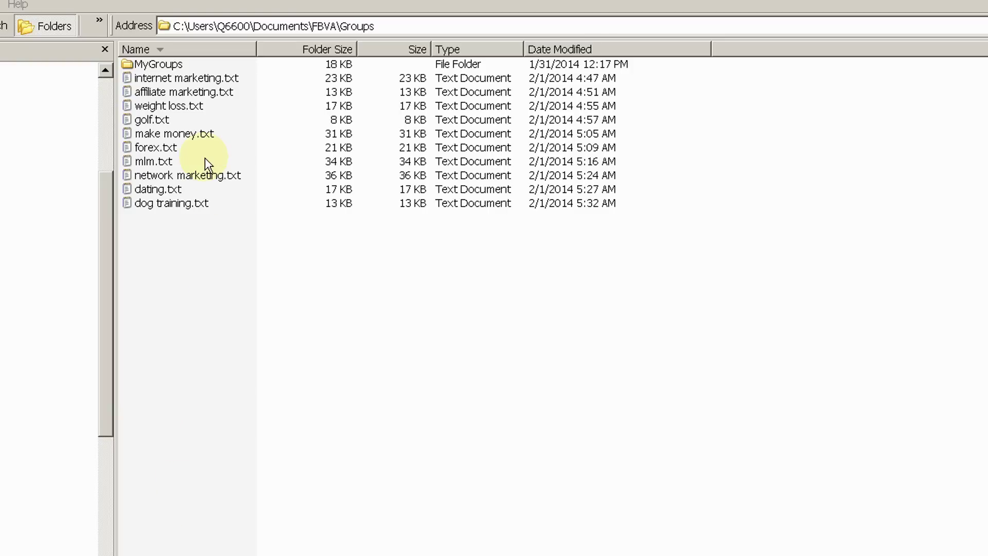
Step: Open internet marketing.txt in OpenOffice Calc with the default text import settings, and place its window beside the file list at the list's end
click(171, 79)
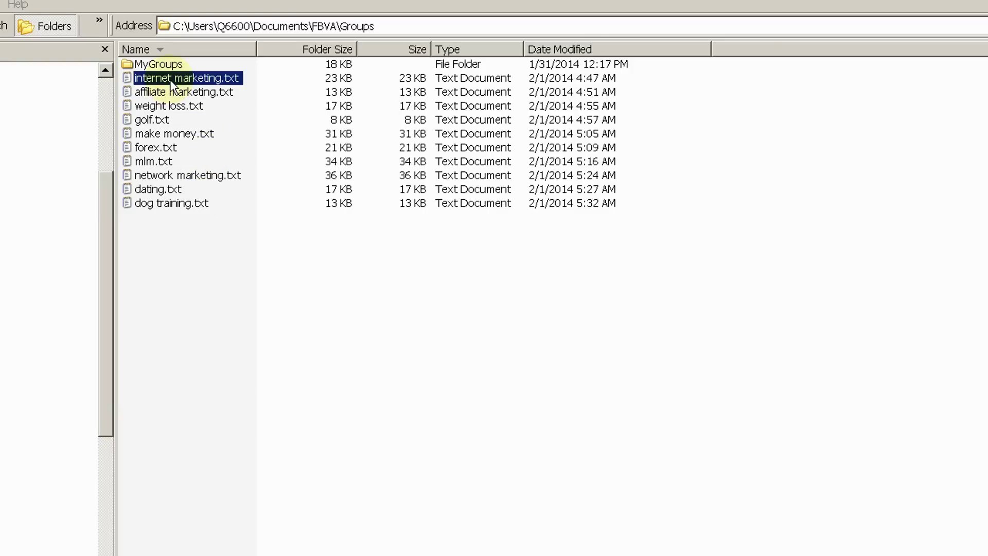
right_click(171, 82)
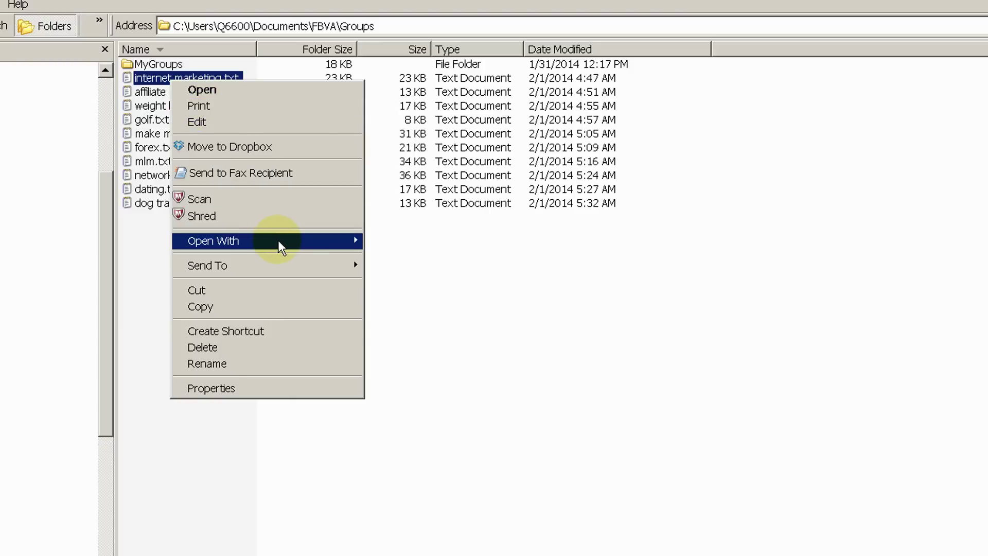
mouse_move(281, 246)
click(405, 264)
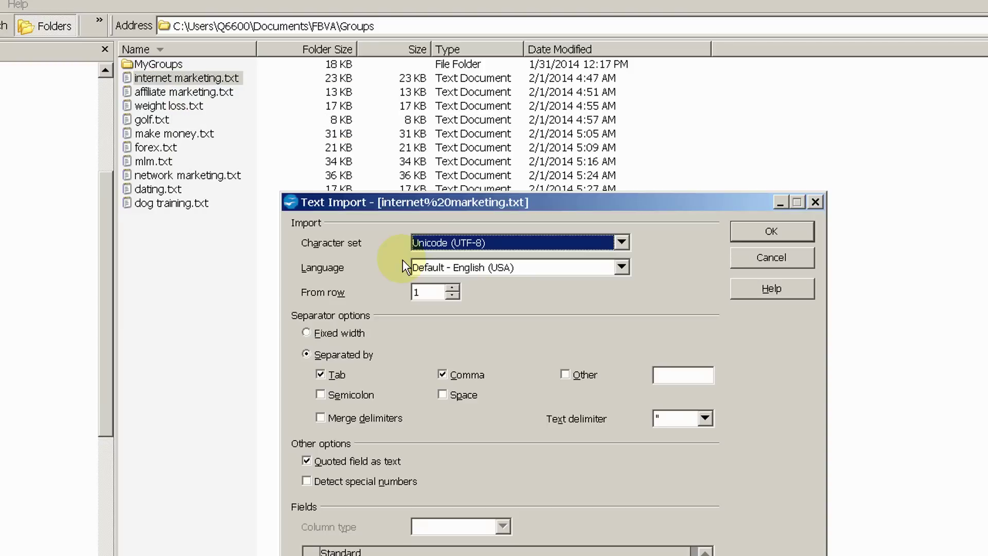
click(761, 228)
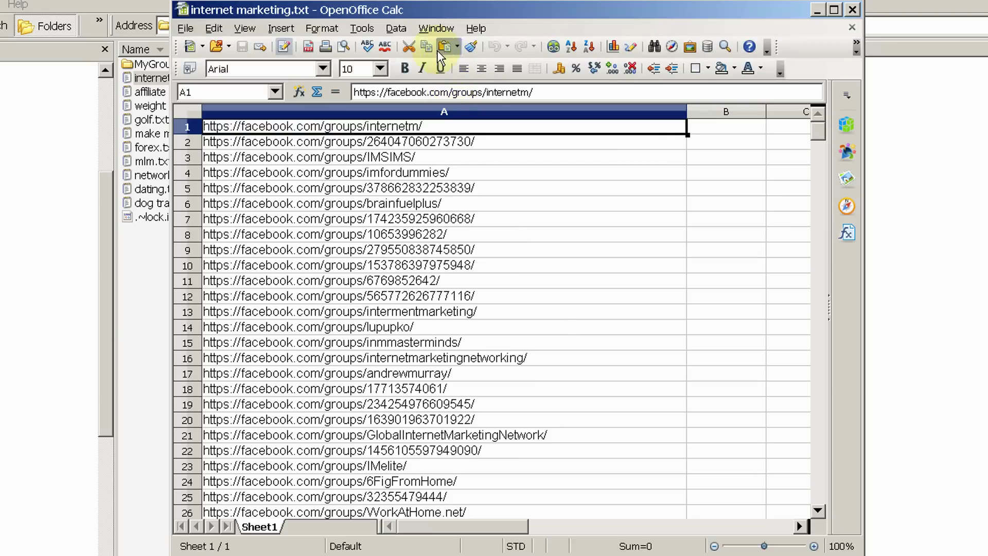
drag(818, 131, 818, 474)
drag(488, 10, 609, 16)
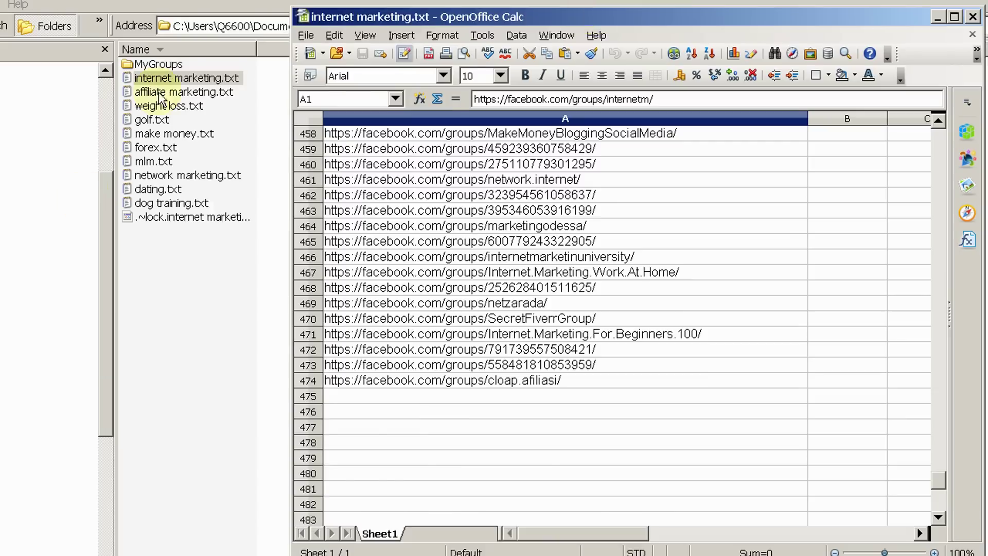
Step: Copy all group URLs from affiliate marketing.txt into the spreadsheet, starting at cell A475
double_click(156, 94)
key(alt+Tab)
click(412, 396)
key(ctrl+v)
click(847, 80)
drag(937, 360, 936, 511)
Step: Append all group URLs from weight loss.txt below the affiliate marketing URLs in column A
double_click(169, 106)
key(ctrl+a)
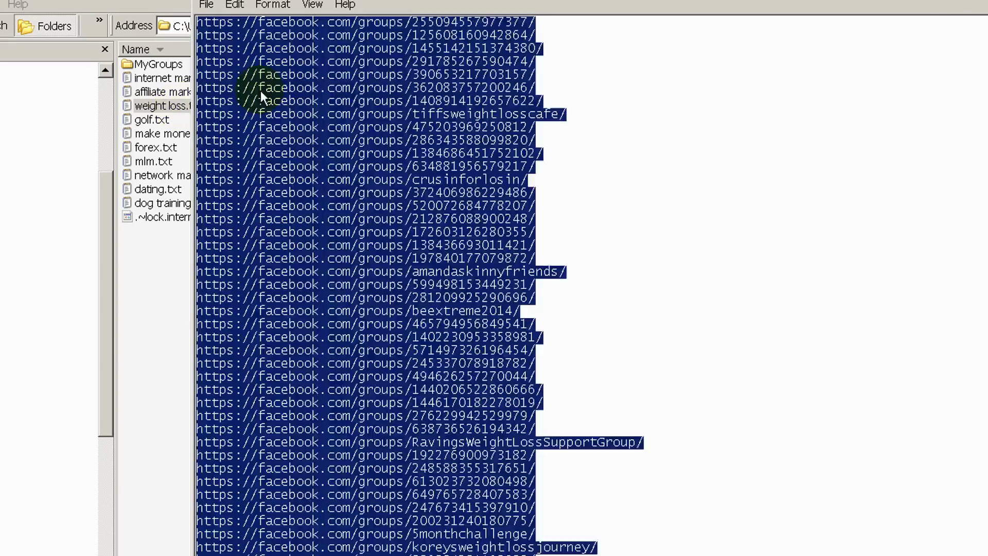
key(alt+Tab)
click(411, 288)
key(ctrl+v)
click(861, 77)
drag(937, 386, 938, 507)
click(566, 504)
Step: Append all group URLs from golf.txt to column A, starting at cell A1103
double_click(144, 119)
key(alt+Tab)
key(alt+Tab)
key(ctrl+a)
key(alt+Tab)
key(ctrl+v)
click(848, 82)
drag(938, 453, 931, 501)
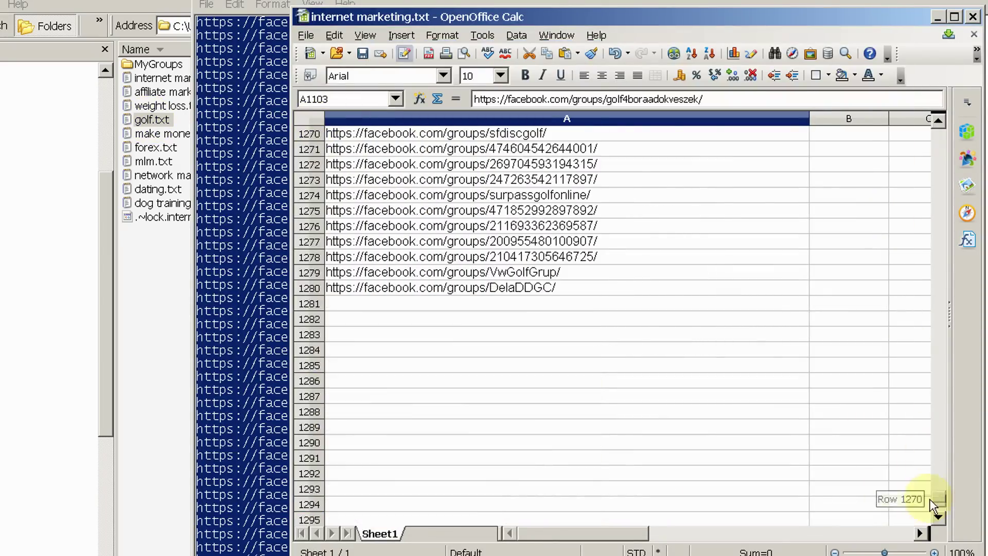
click(419, 304)
Step: Append all group URLs from make money.txt to column A, starting at cell A1281
click(141, 147)
double_click(149, 133)
key(ctrl+a)
key(alt+Tab)
key(ctrl+v)
click(849, 80)
drag(938, 379, 943, 511)
Step: Append all group URLs from forex.txt below the make money URLs in column A
double_click(150, 149)
key(ctrl+a)
key(alt+Tab)
click(391, 210)
key(ctrl+v)
click(391, 381)
Step: Append all group URLs from mlm.txt to column A, starting at cell A2419
double_click(153, 162)
key(ctrl+a)
key(ctrl+c)
key(alt+Tab)
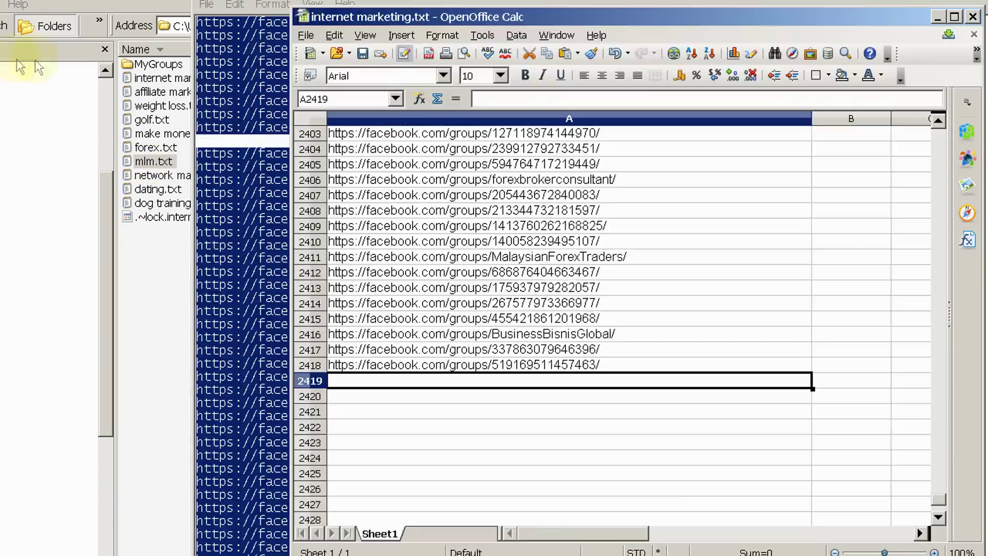
key(ctrl+v)
drag(937, 424, 939, 506)
Step: Append all group URLs from network marketing.txt below the mlm URLs in column A
double_click(162, 176)
key(ctrl+a)
key(ctrl+c)
key(alt+Tab)
click(378, 350)
key(ctrl+v)
click(383, 397)
drag(937, 437, 937, 506)
Step: Append all group URLs from dating.txt below the network marketing URLs in column A
double_click(158, 189)
key(ctrl+a)
key(ctrl+c)
key(alt+Tab)
key(ctrl+v)
click(383, 269)
Step: Append all group URLs from dog training.txt to column A, starting at cell A4294
double_click(172, 203)
key(ctrl+a)
key(ctrl+c)
key(alt+Tab)
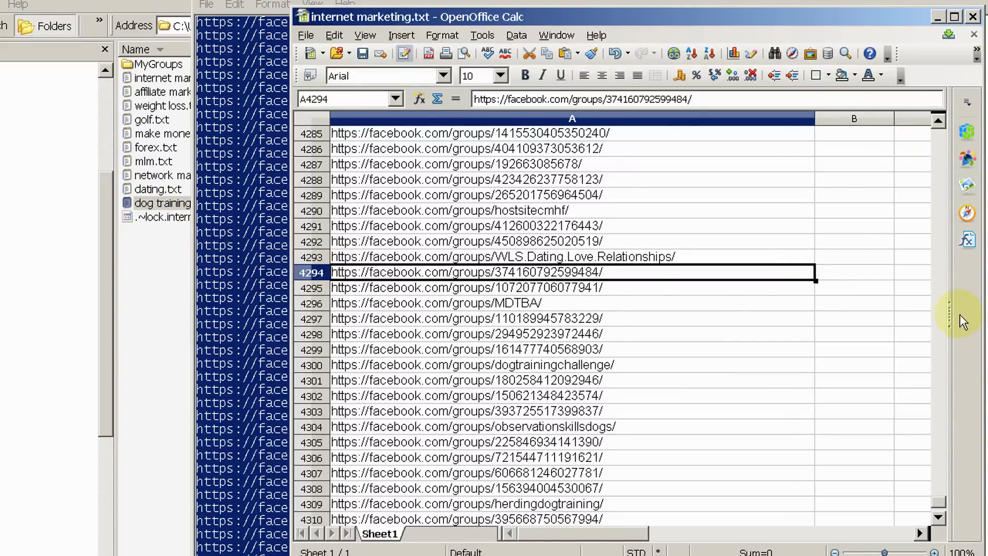
Step: Check the last row number of the combined URL list at 149% zoom and return to the Groups folder
drag(936, 503, 936, 511)
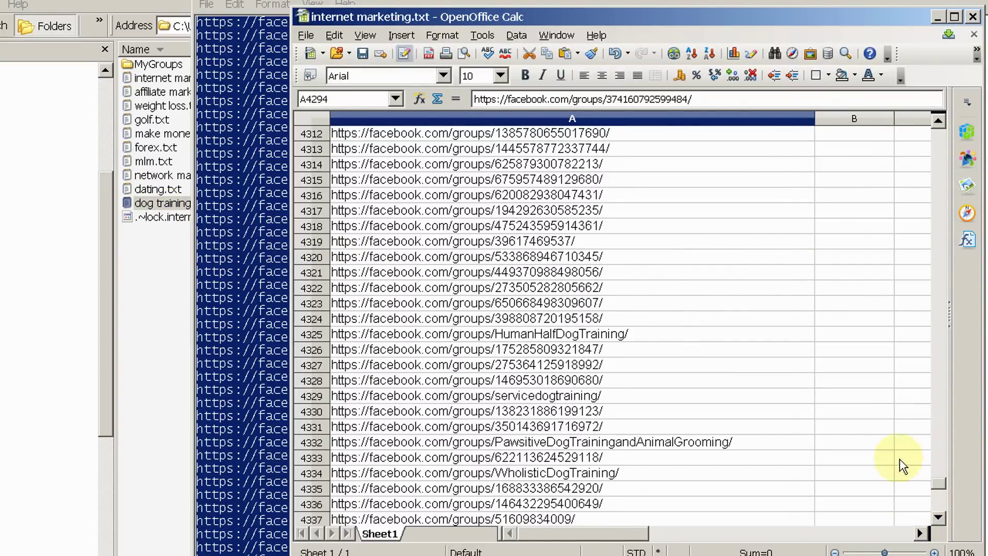
scroll(920, 422, down, 6)
scroll(921, 422, down, 20)
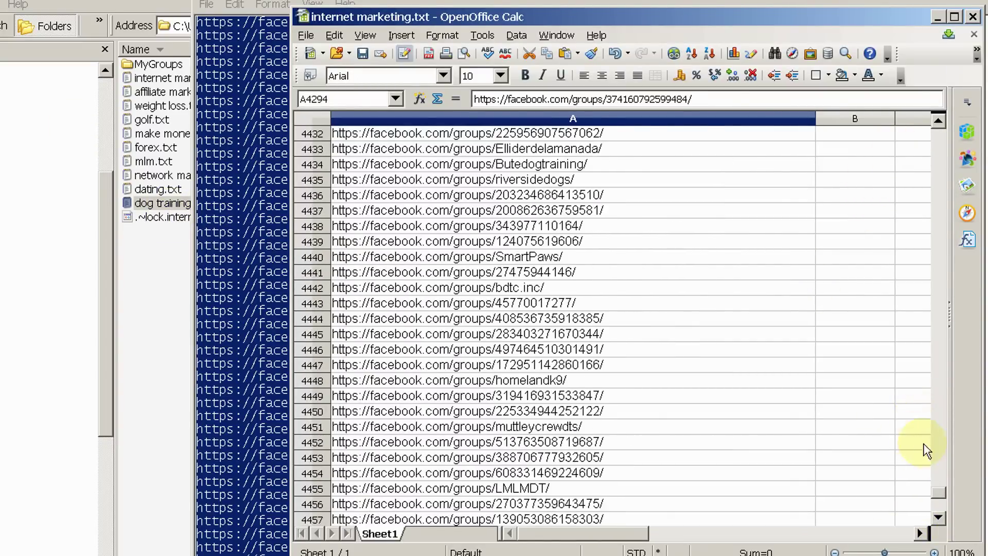
mouse_move(935, 494)
mouse_down()
mouse_move(934, 507)
mouse_move(934, 499)
mouse_up()
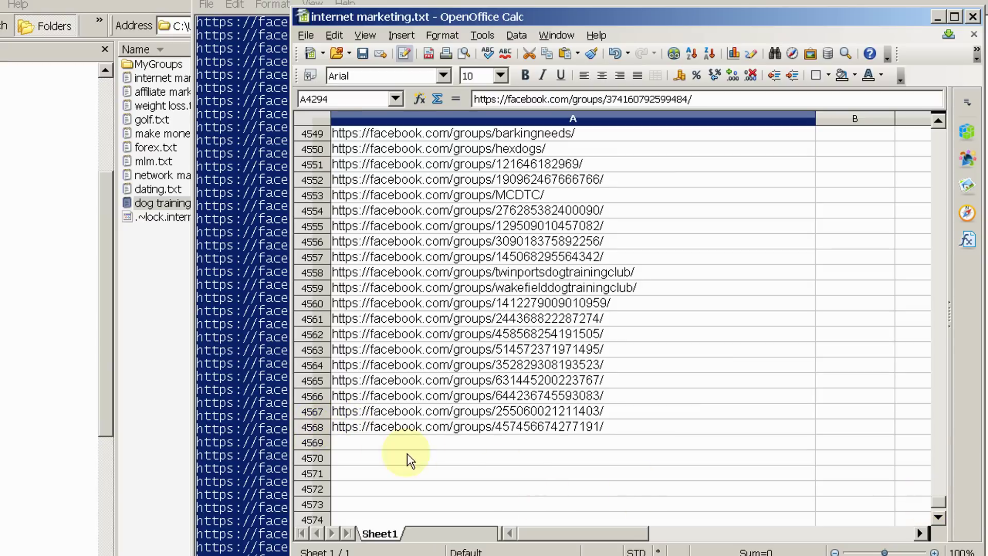
drag(885, 552, 891, 552)
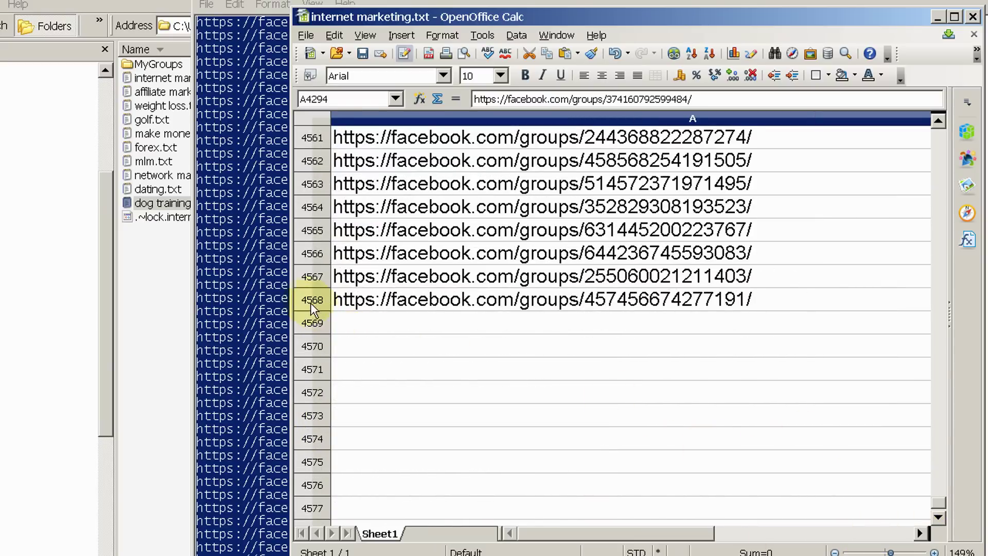
click(391, 1)
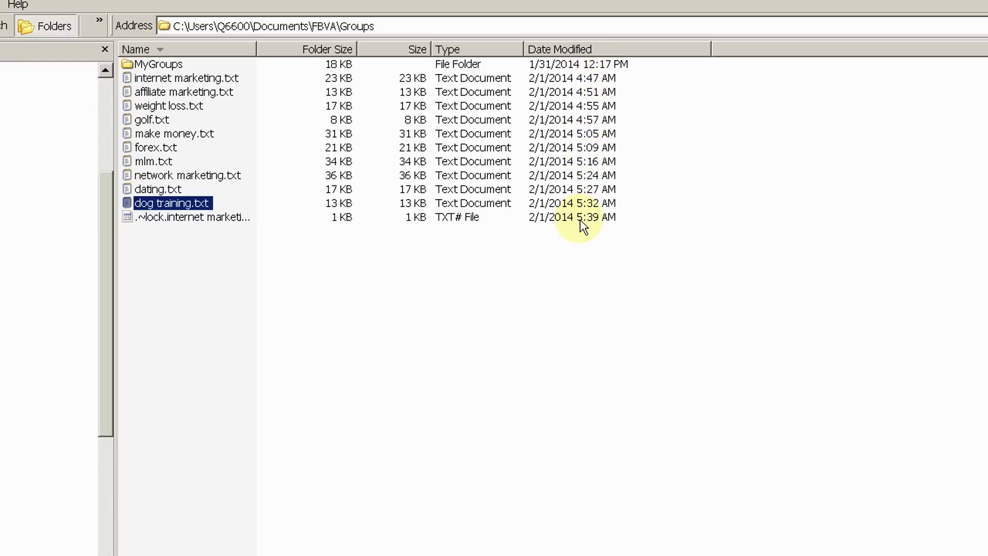
Step: Minimize the combined URL spreadsheet and close the open Notepad windows of the group URL files, returning to the Groups folder
key(alt+Tab)
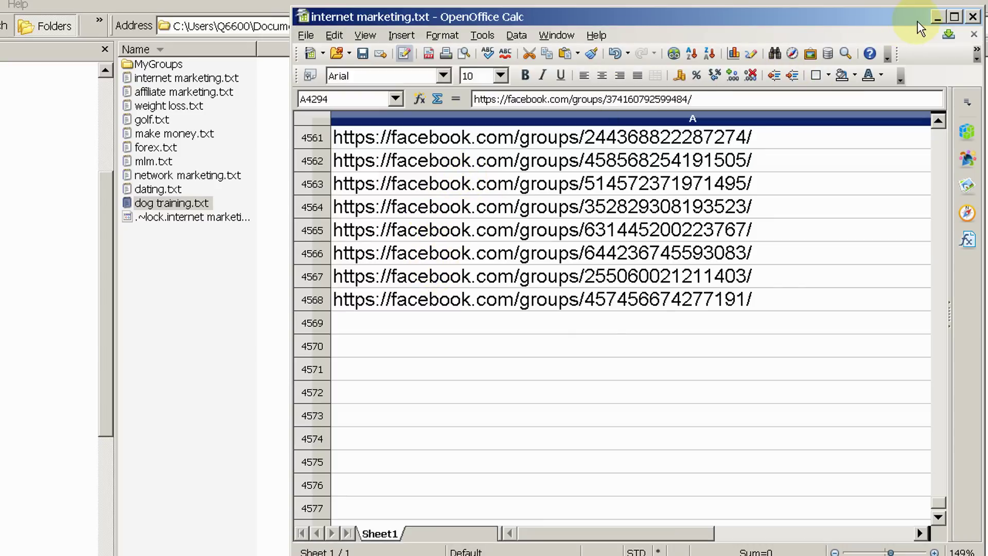
click(935, 17)
key(alt+Tab)
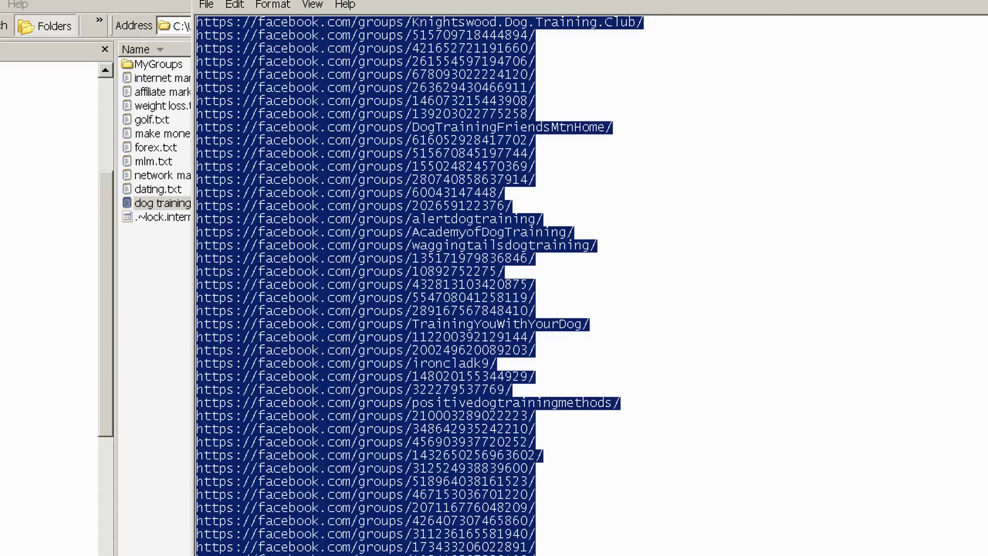
key(alt+Tab)
key(alt+Tab)
key(alt+Tab)
key(alt+Tab)
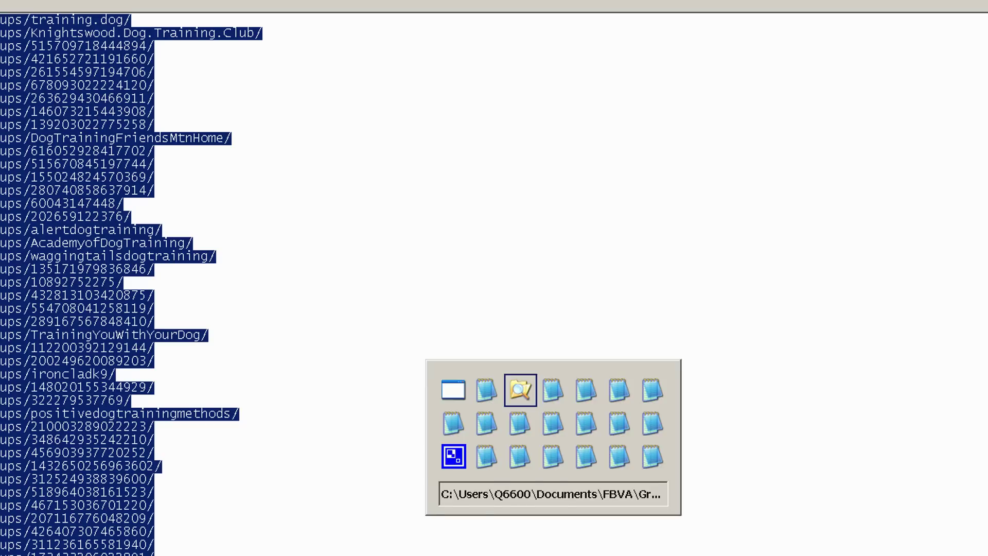
key(alt+Tab)
key(alt+Tab)
key(alt+Tab)
key(alt+Tab)
key(alt+Tab)
key(alt+Tab)
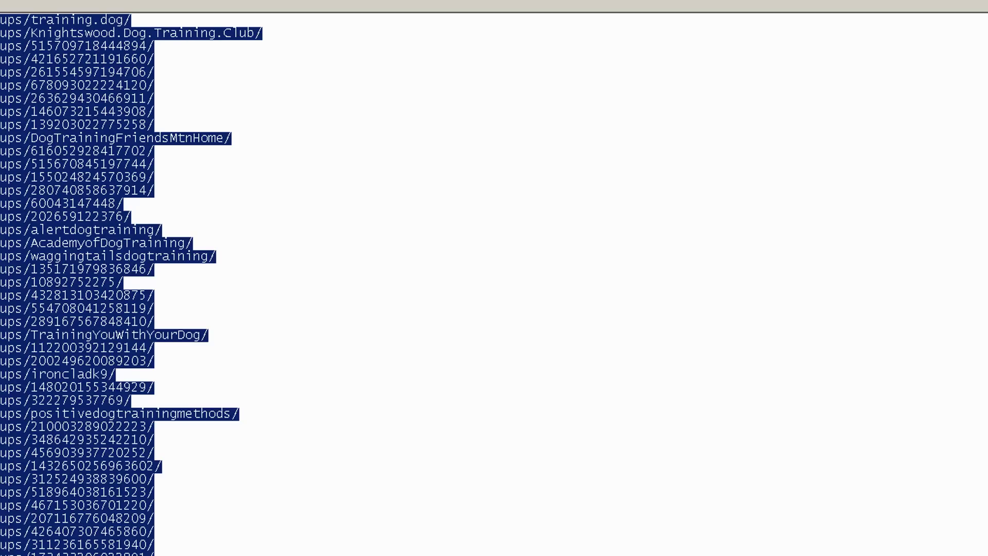
click(978, 2)
key(alt+Tab)
key(alt+Tab)
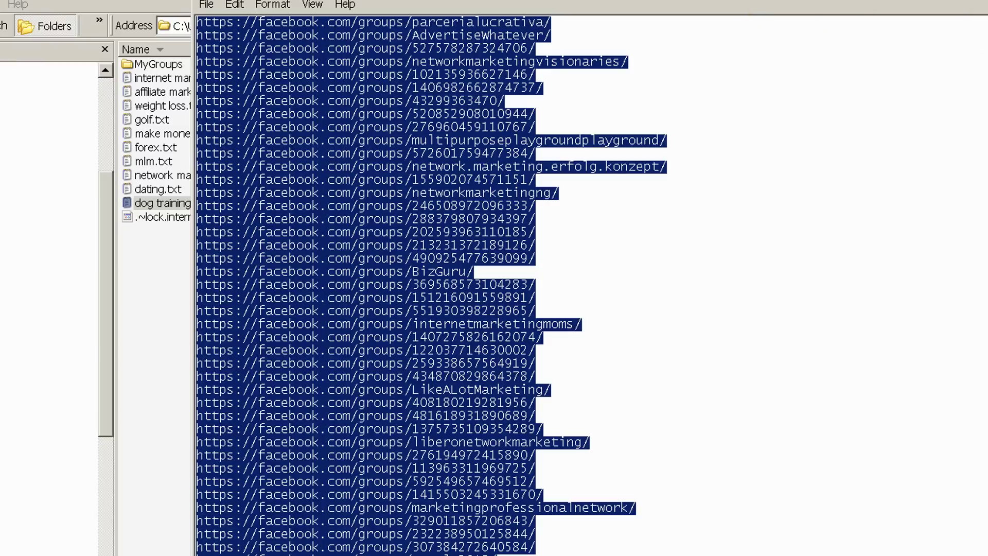
key(alt+F4)
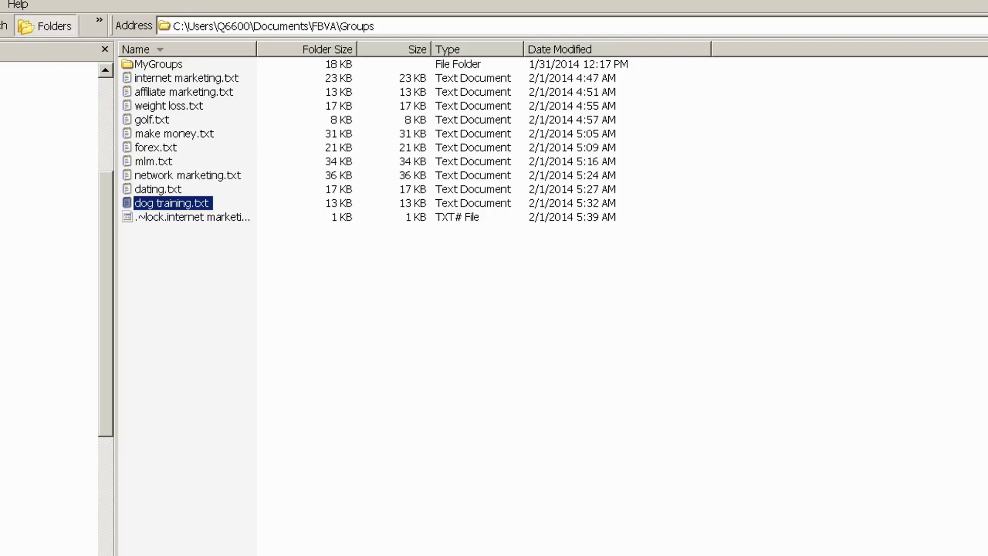
Step: Close the internet marketing.txt spreadsheet and discard its changes
key(alt+Tab)
key(alt+Tab)
key(alt+Tab)
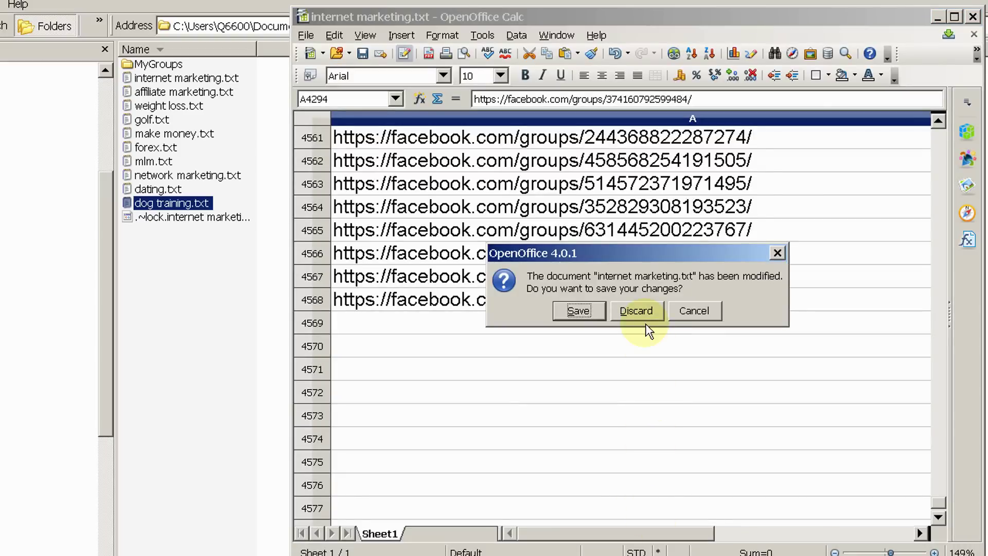
click(635, 312)
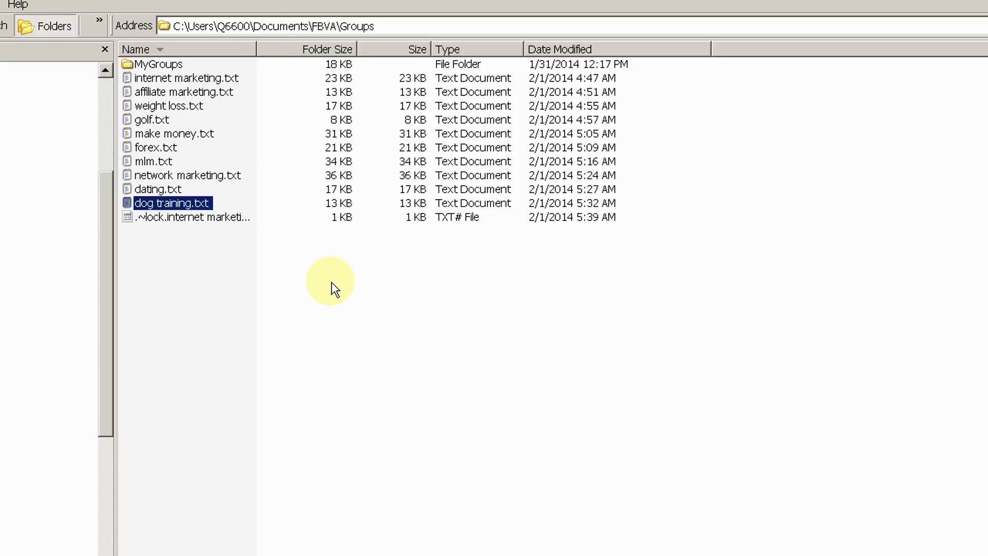
Step: Switch to FBVirtualAssistant and show the Group Joiner
key(alt+Tab)
key(alt+Tab)
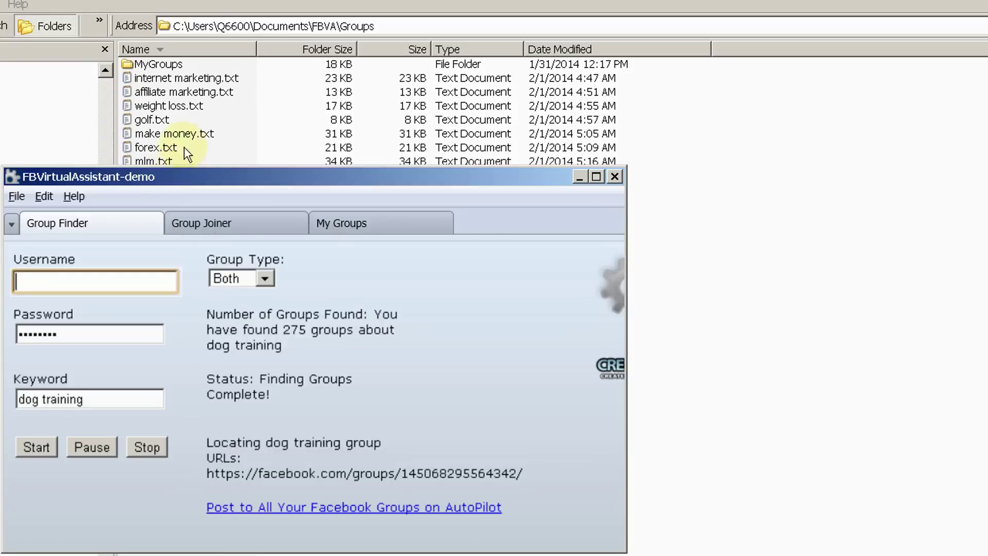
click(222, 223)
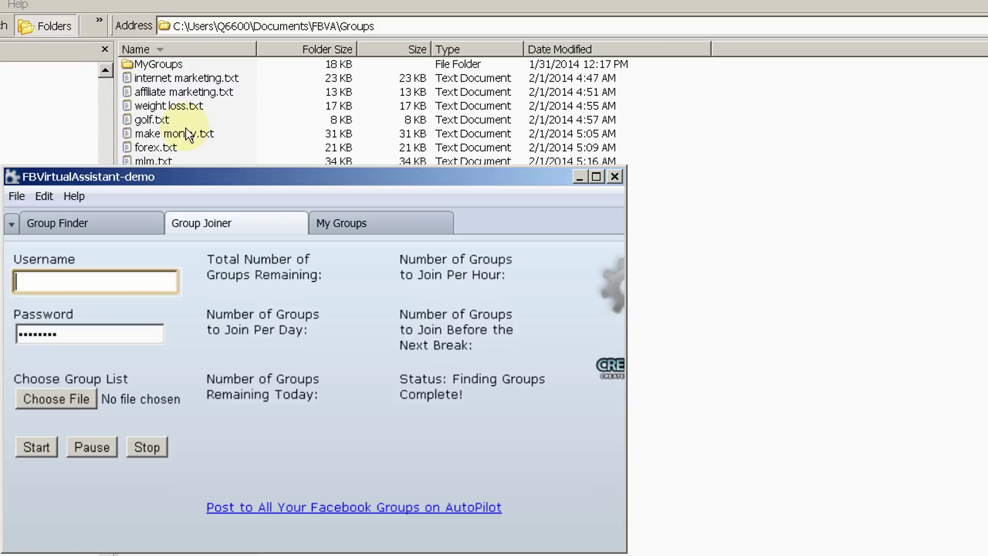
Step: View the group URLs in internet marketing.txt from the Groups folder, close the file, and return to FBVirtualAssistant
double_click(169, 79)
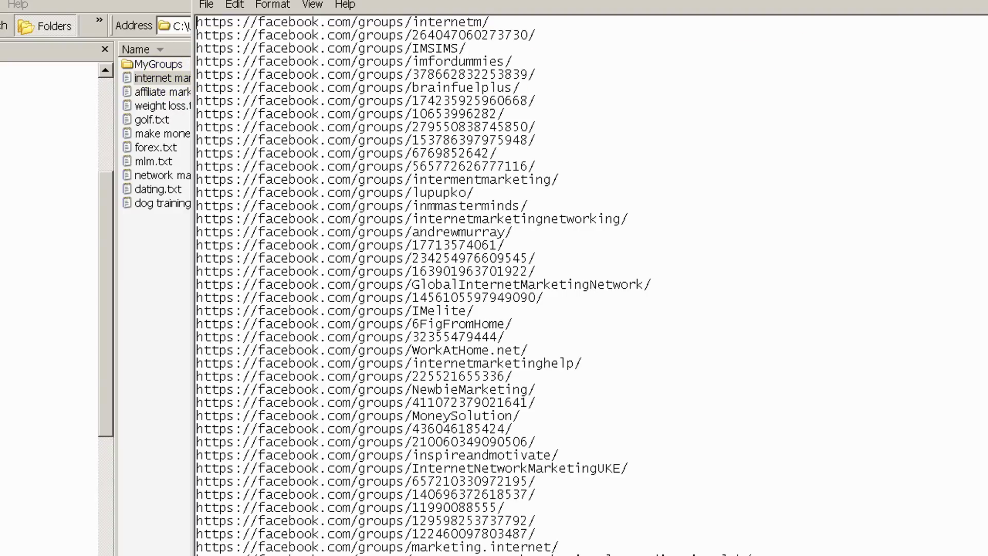
key(alt+F4)
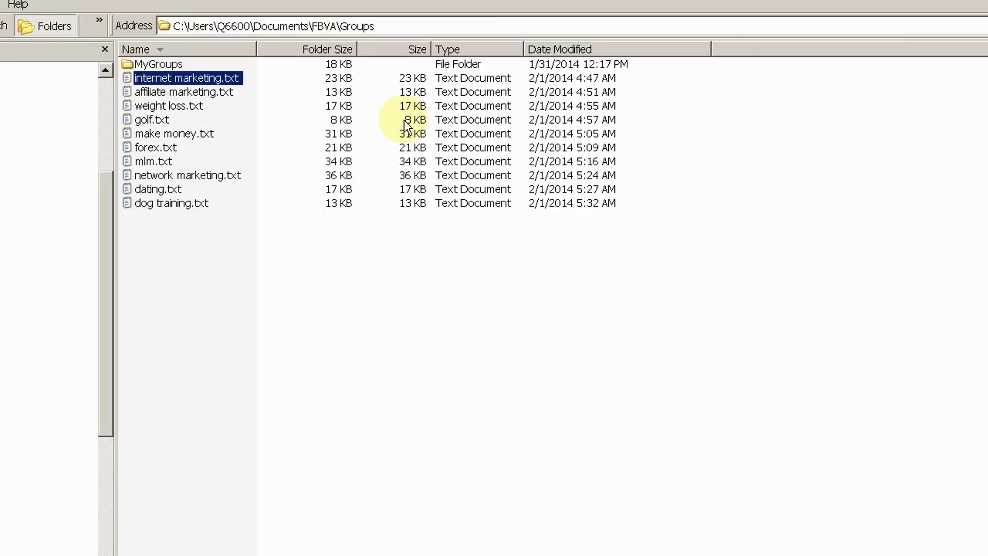
key(alt+Tab)
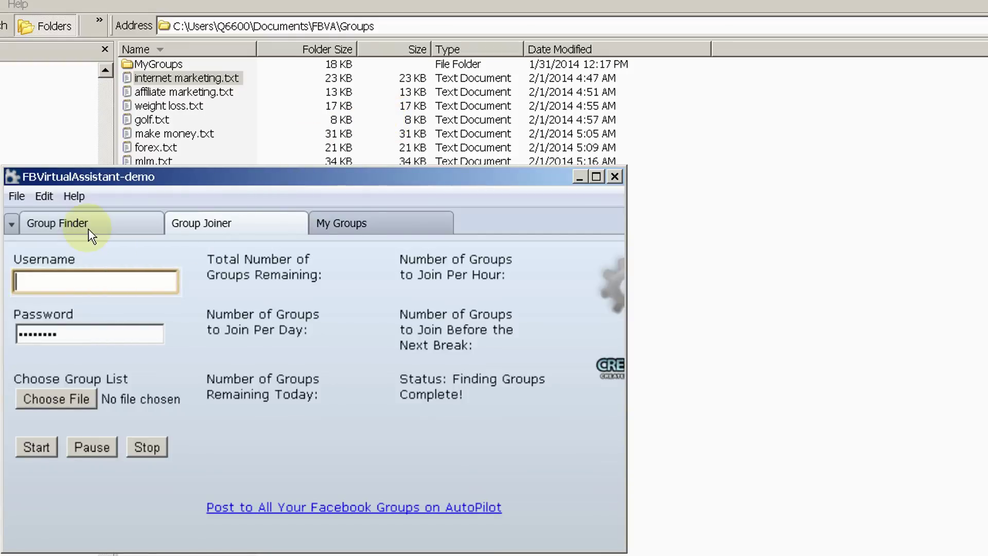
Step: Start choosing a group list file, with the My Documents contents shown in detail and sorted by name
click(70, 398)
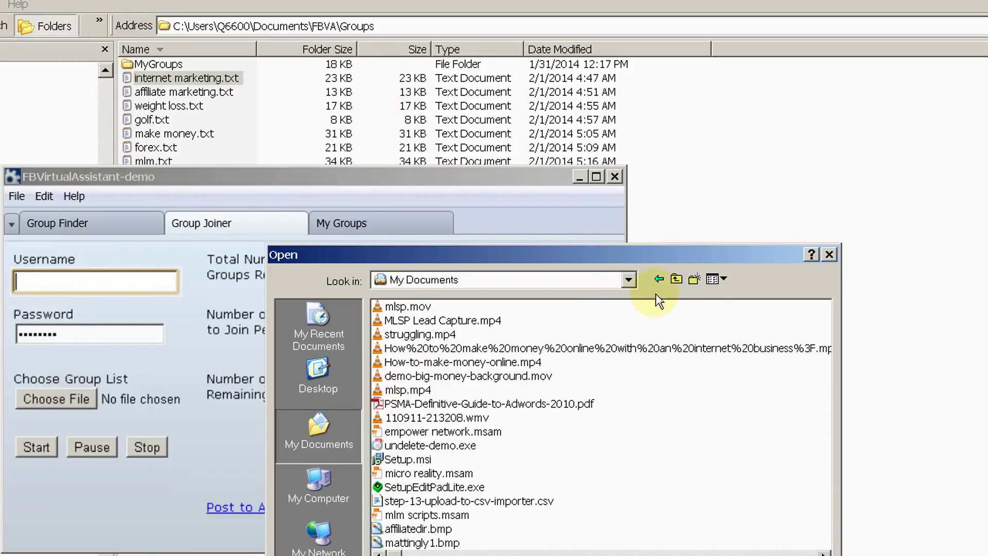
click(715, 279)
click(730, 356)
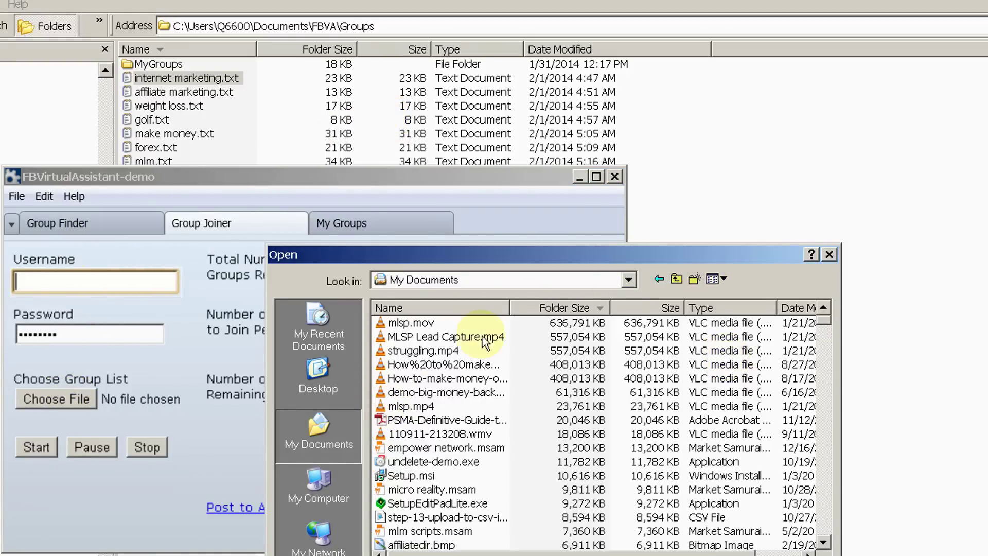
click(440, 311)
scroll(416, 419, down, 6)
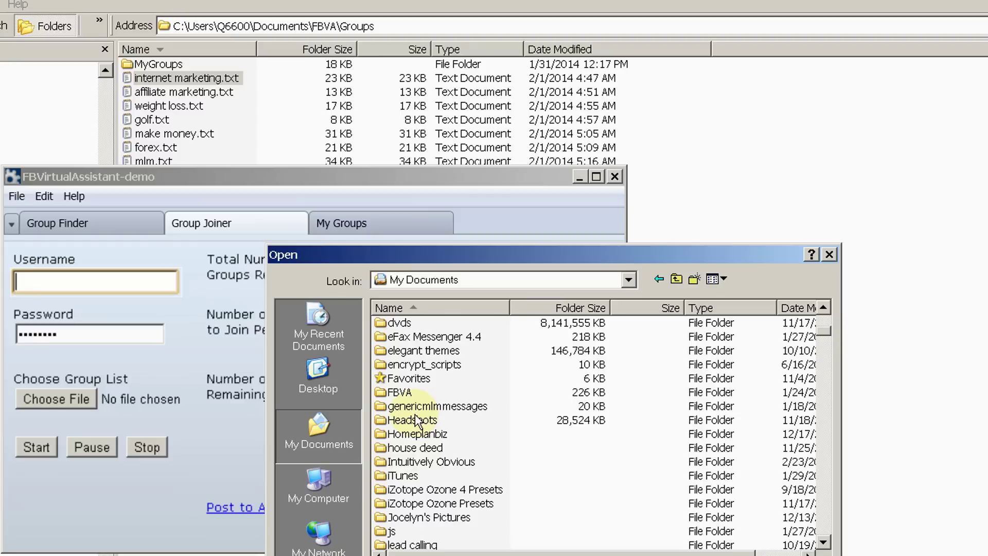
Step: Load internet marketing.txt from the FBVA\Groups folder as the group list and start joining its groups
double_click(399, 392)
double_click(400, 322)
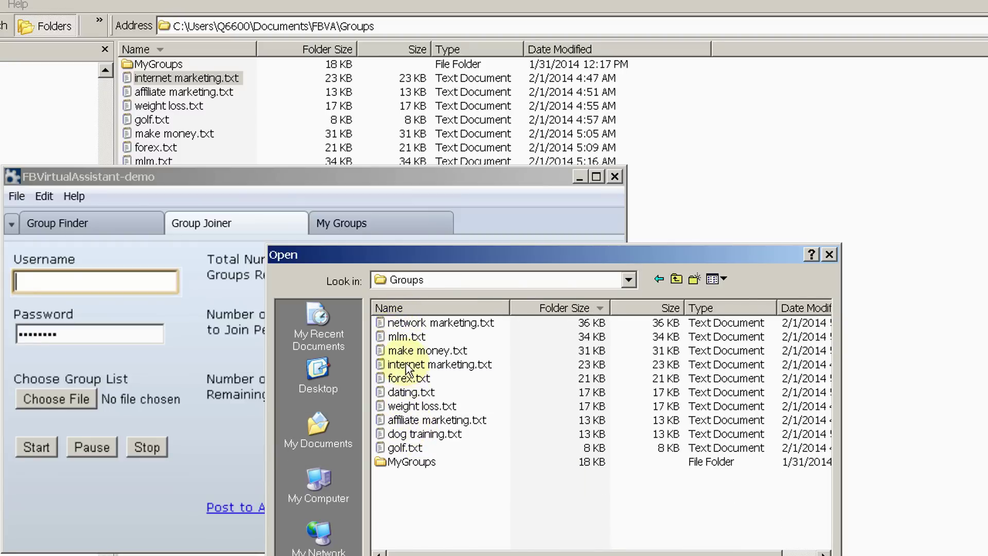
double_click(405, 364)
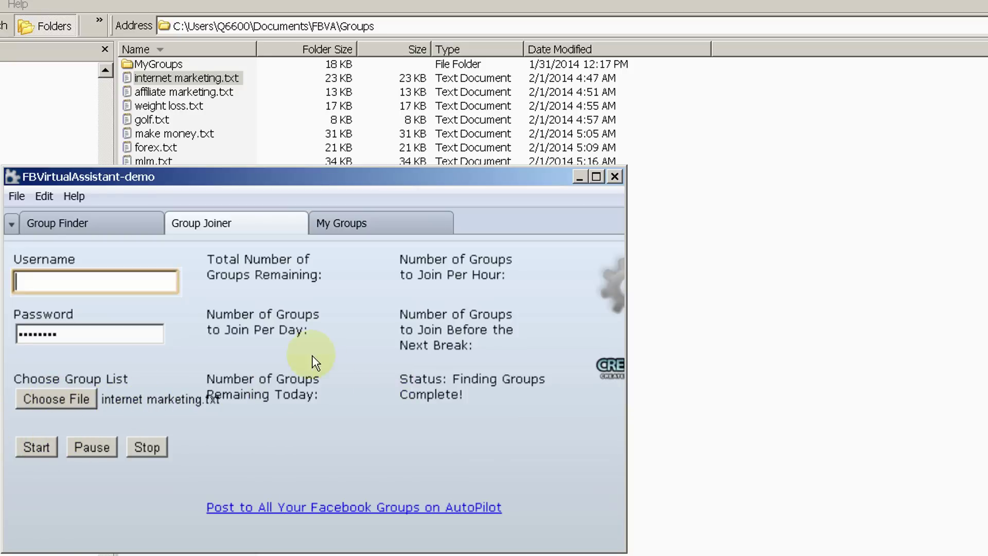
click(30, 451)
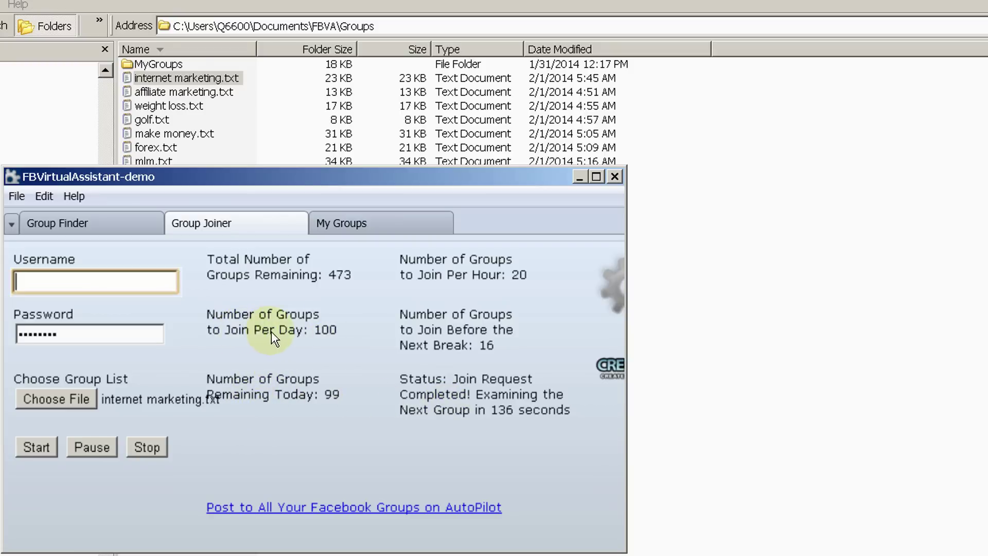
Step: Widen the FBVirtualAssistant window to fit the full group URL in the joining status
mouse_move(327, 329)
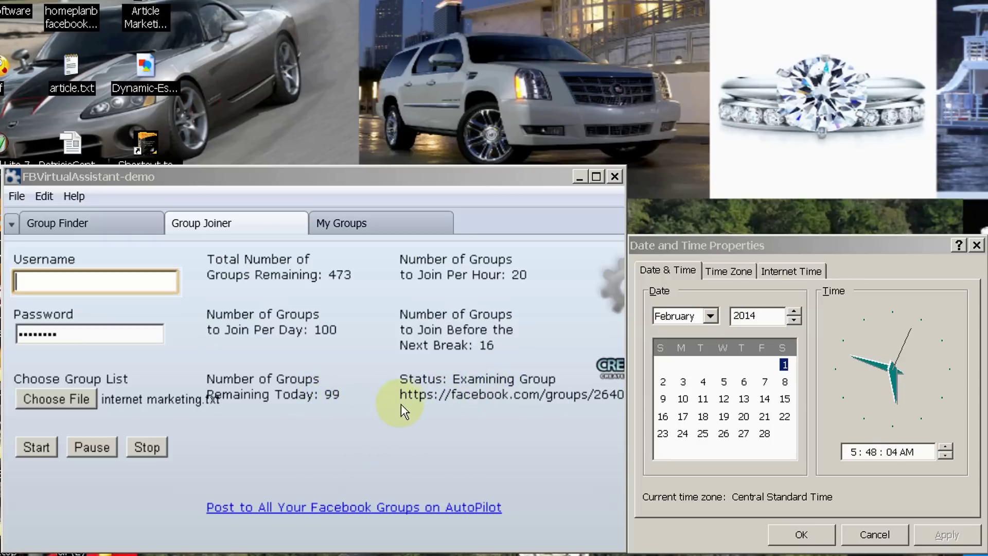
drag(626, 396, 797, 396)
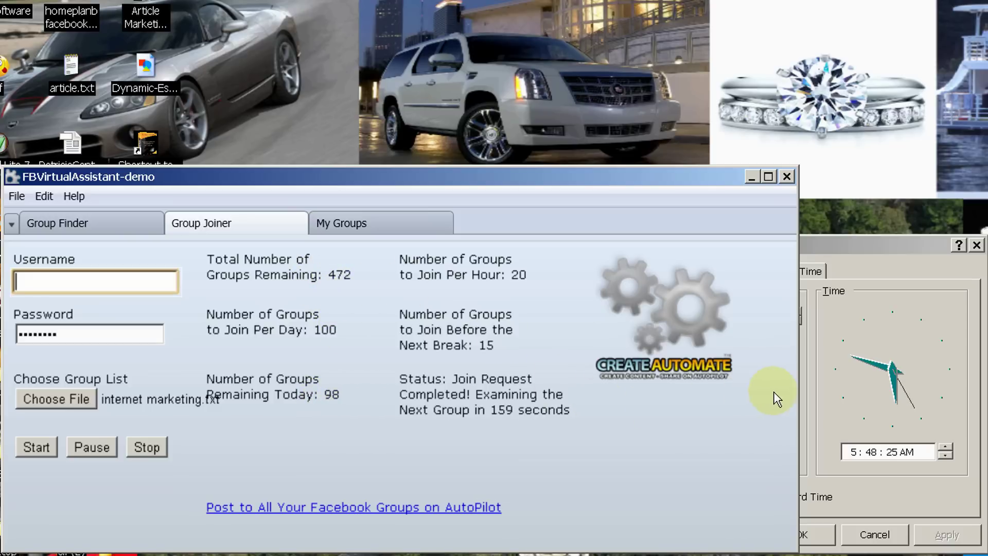
drag(796, 388, 752, 391)
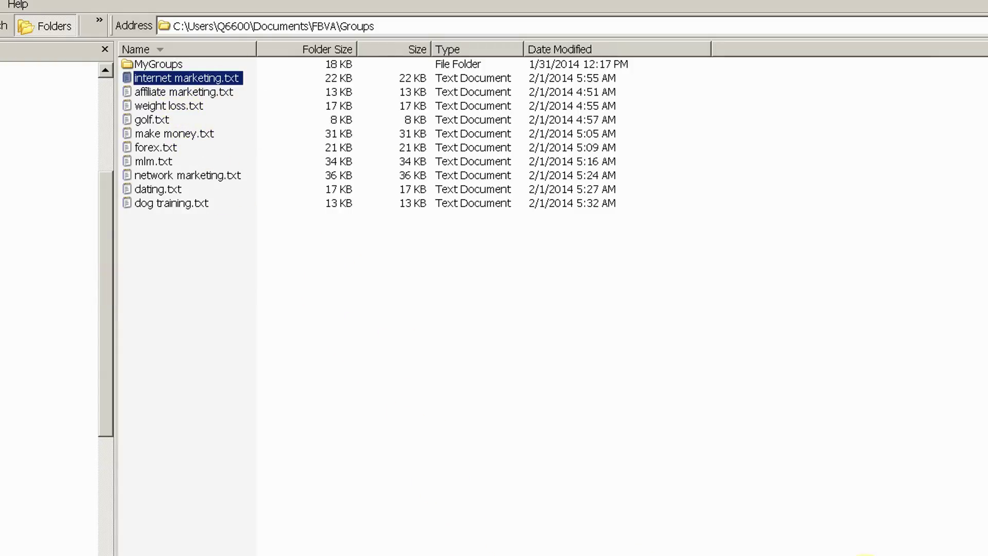
Step: Select the group URL files from internet marketing.txt through dog training.txt in the Groups folder, and clear the selection
shift+click(175, 203)
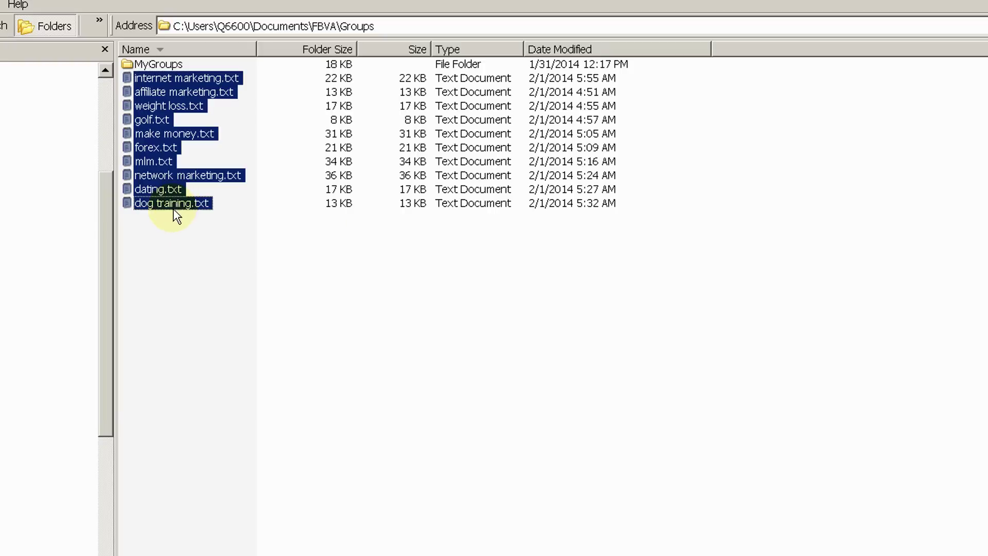
key(alt+Tab)
key(alt+Tab)
key(alt+Tab)
key(alt+Tab)
key(alt+Tab)
key(alt+Tab)
key(alt+Tab)
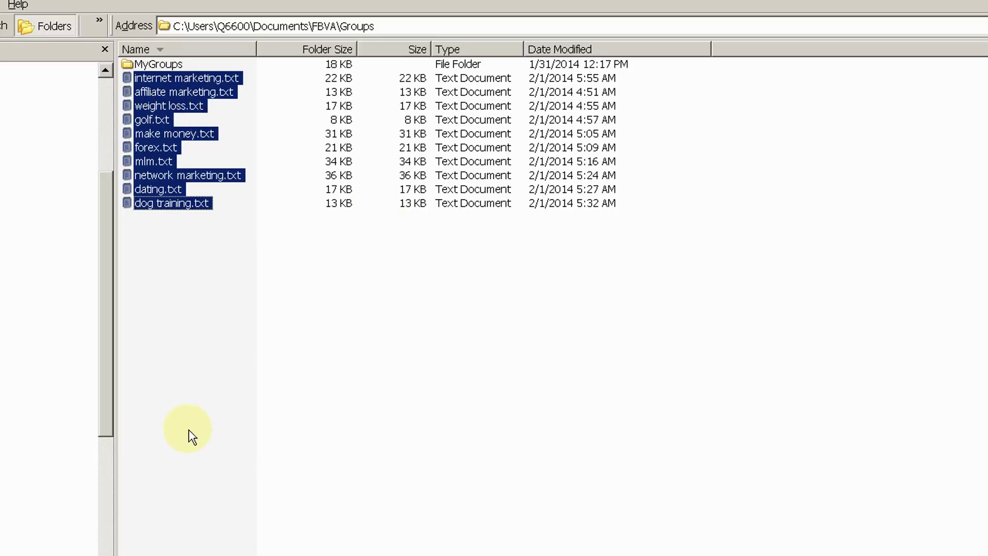
click(196, 272)
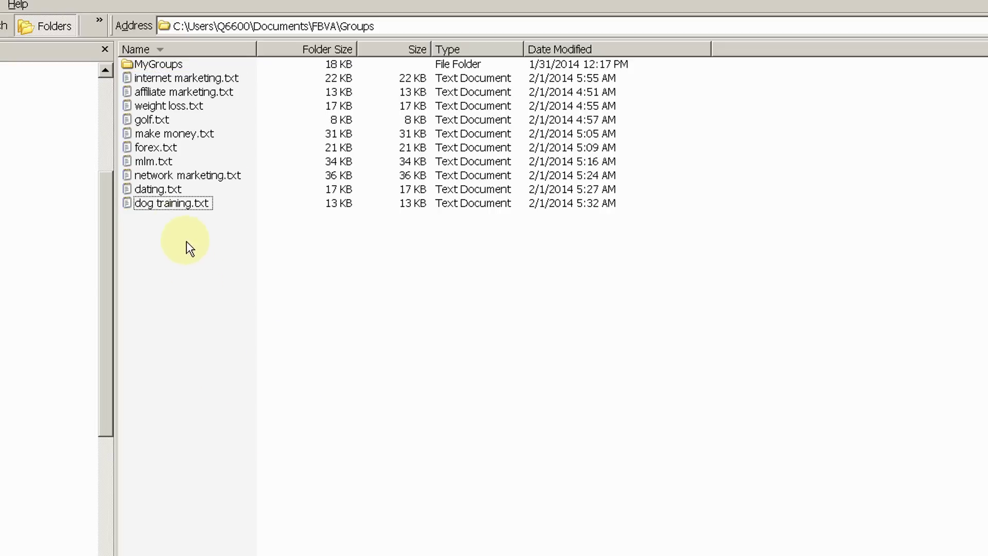